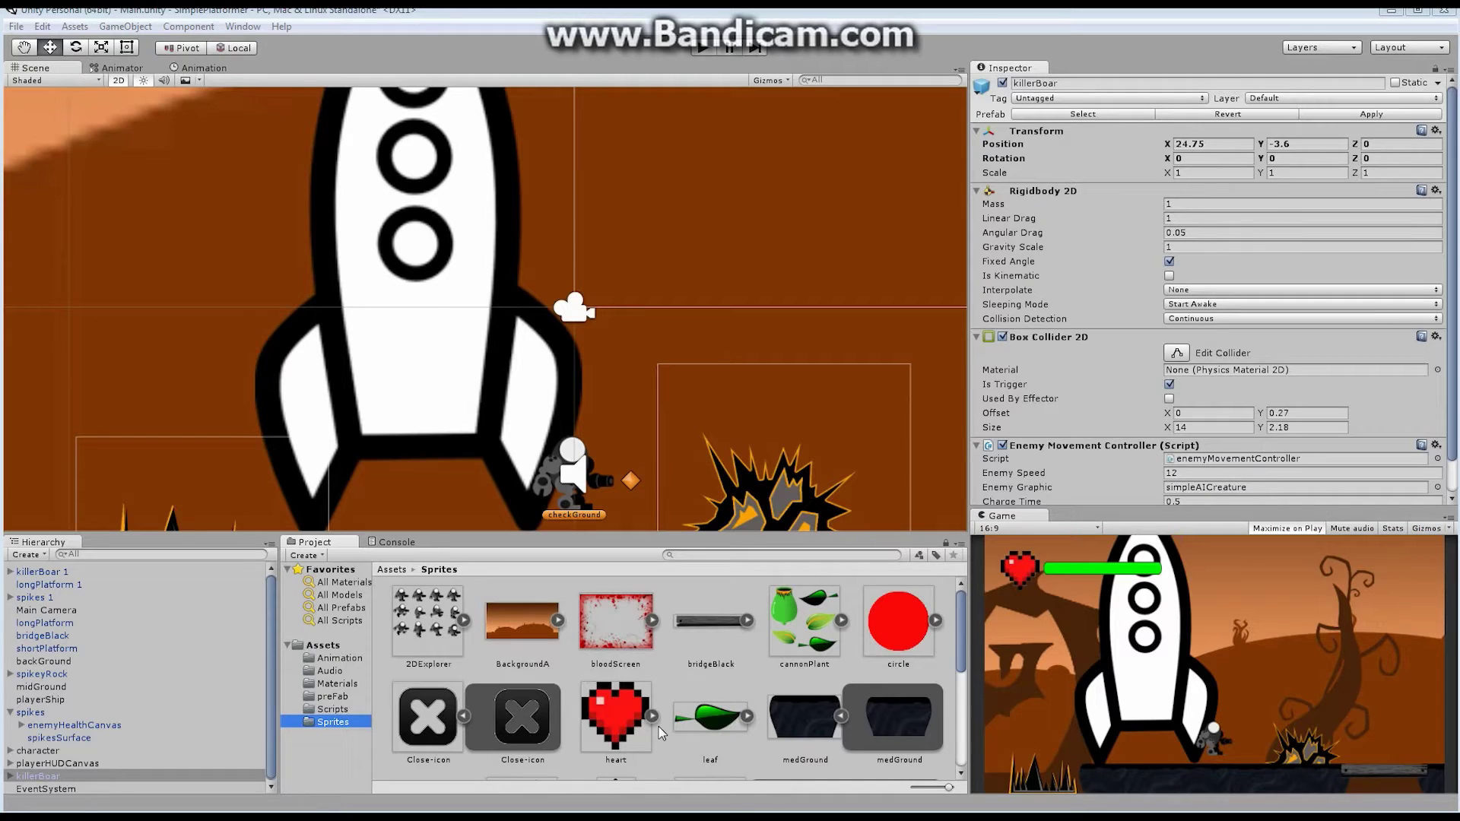
Add the heart sprite to the scene as a top-level object outside killerBoar 1
drag(613, 704, 215, 575)
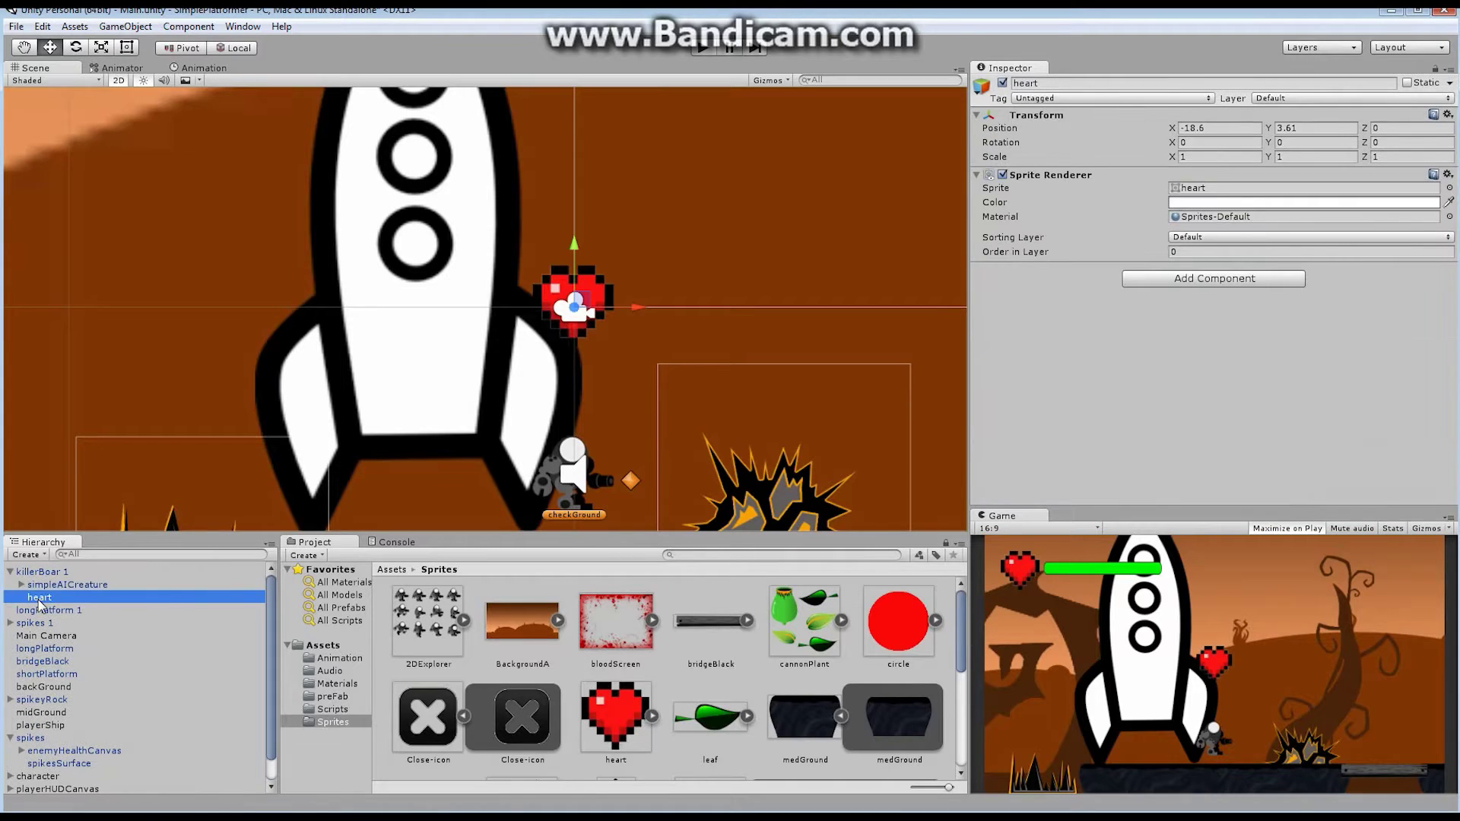
drag(38, 603, 36, 570)
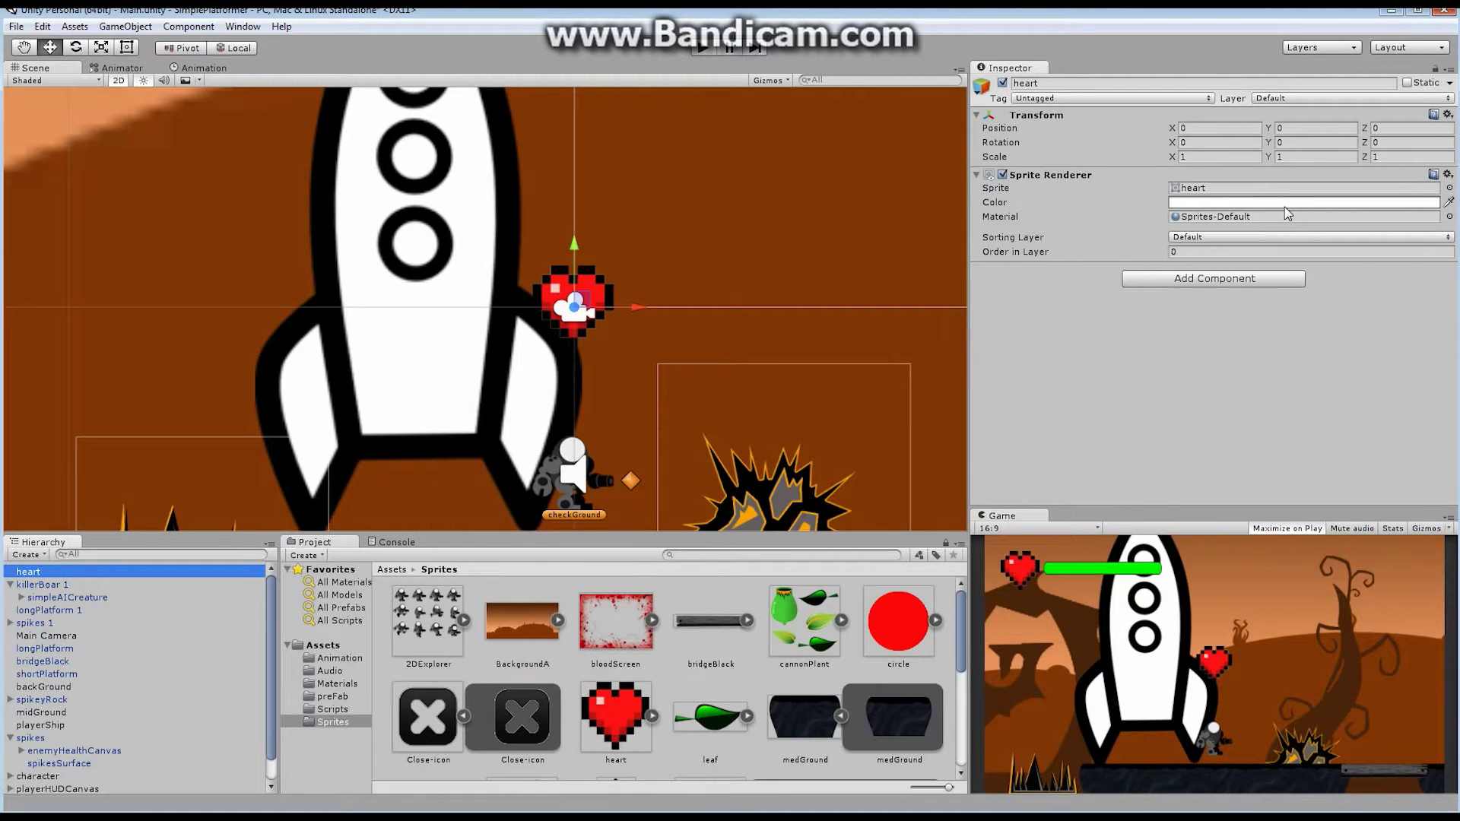
Set the heart's X and Y scale to 0.5 and its order in layer to 2
click(1188, 157)
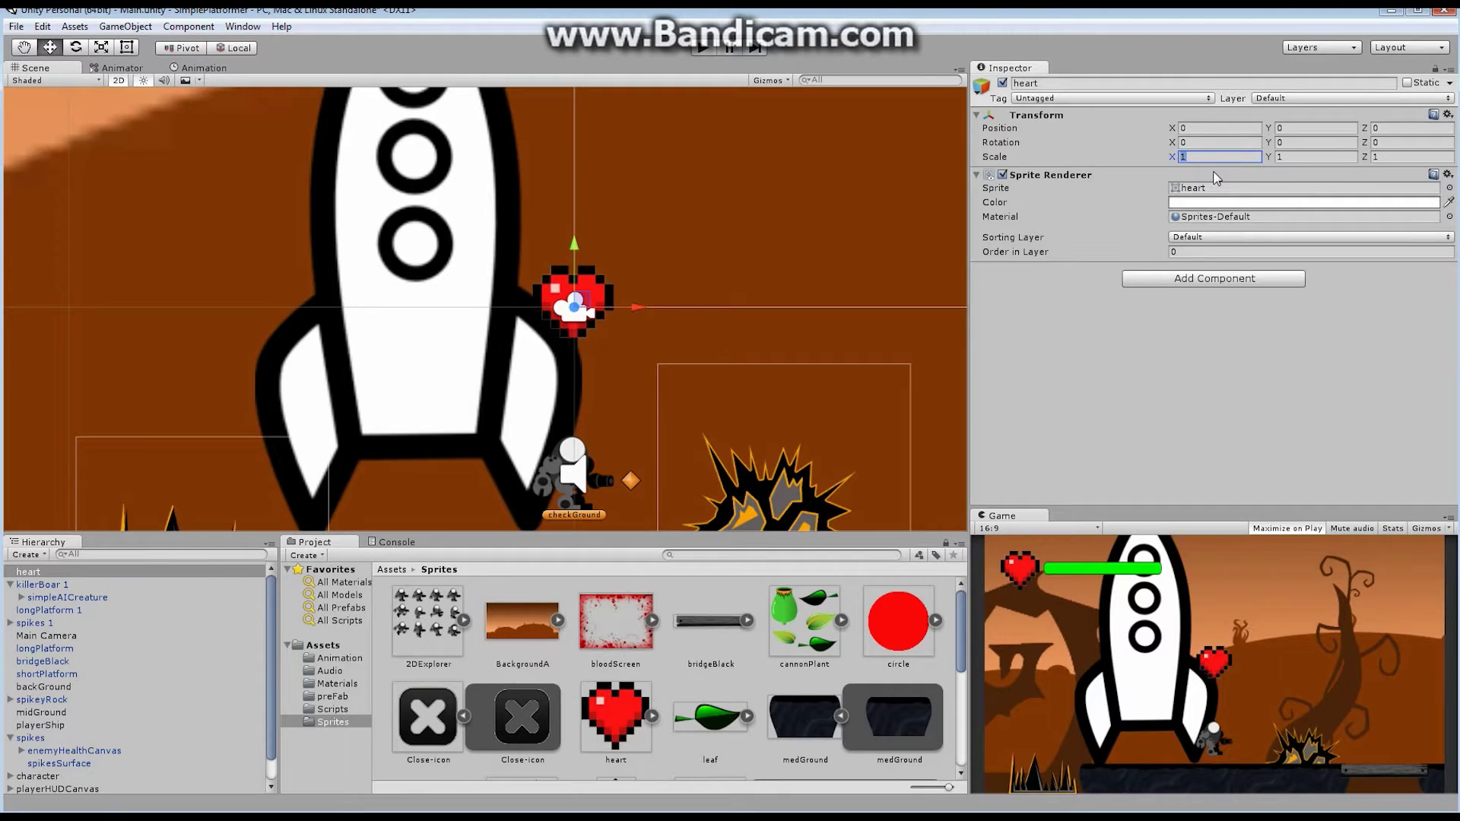
text(.5)
click(1299, 157)
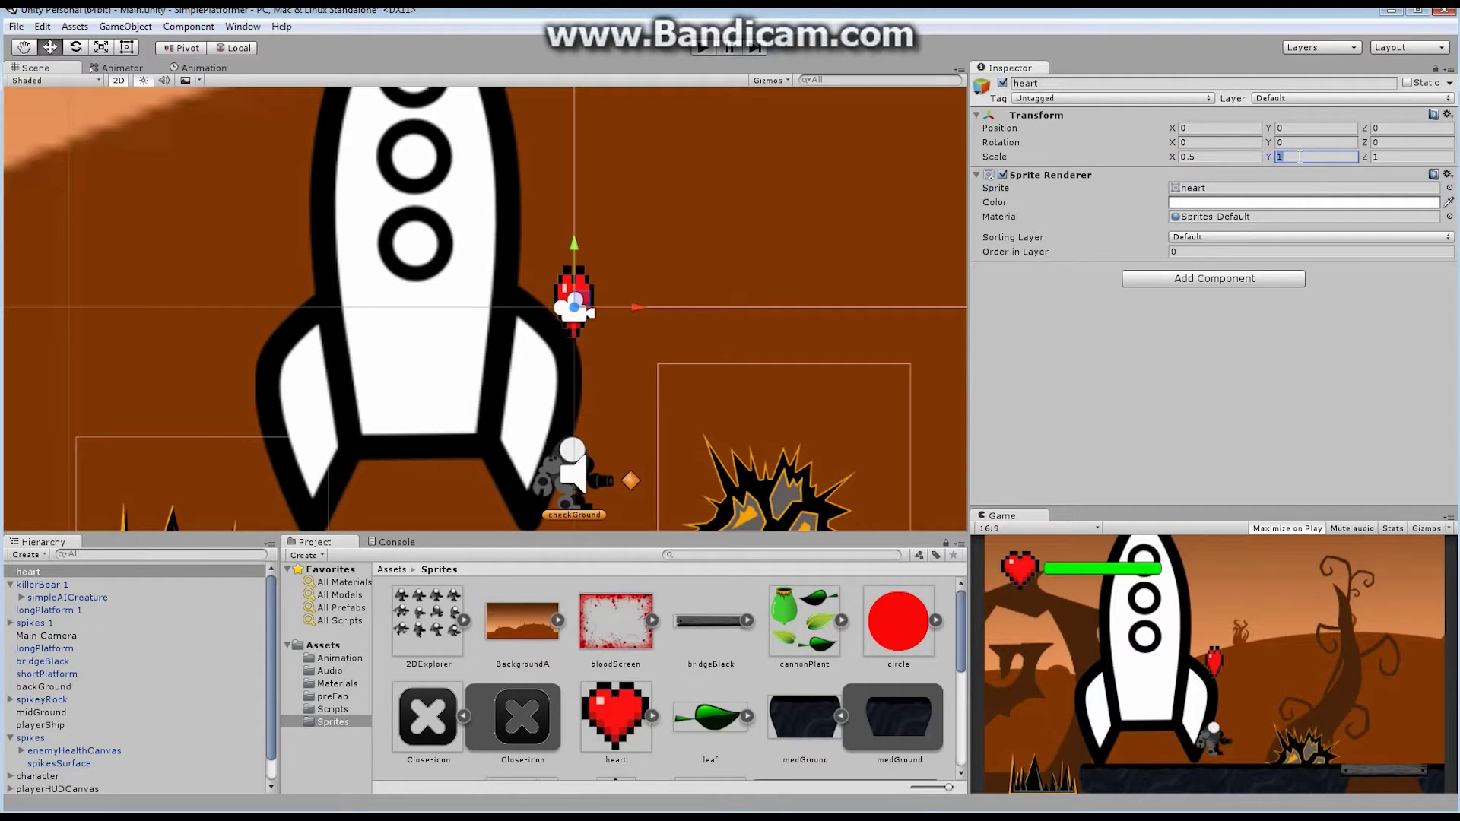
text(.54)
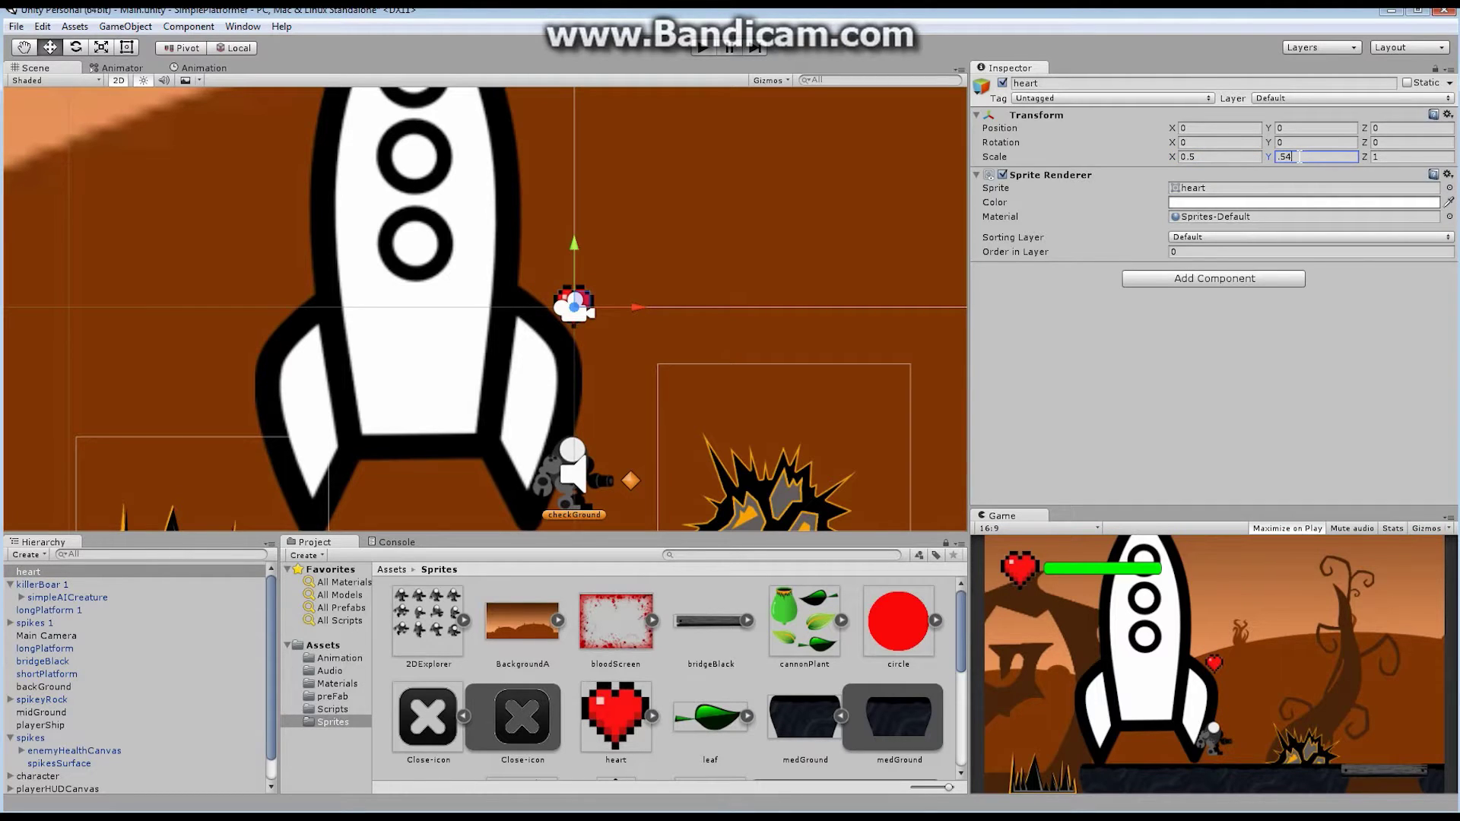
key(BackSpace)
key(Return)
click(1186, 252)
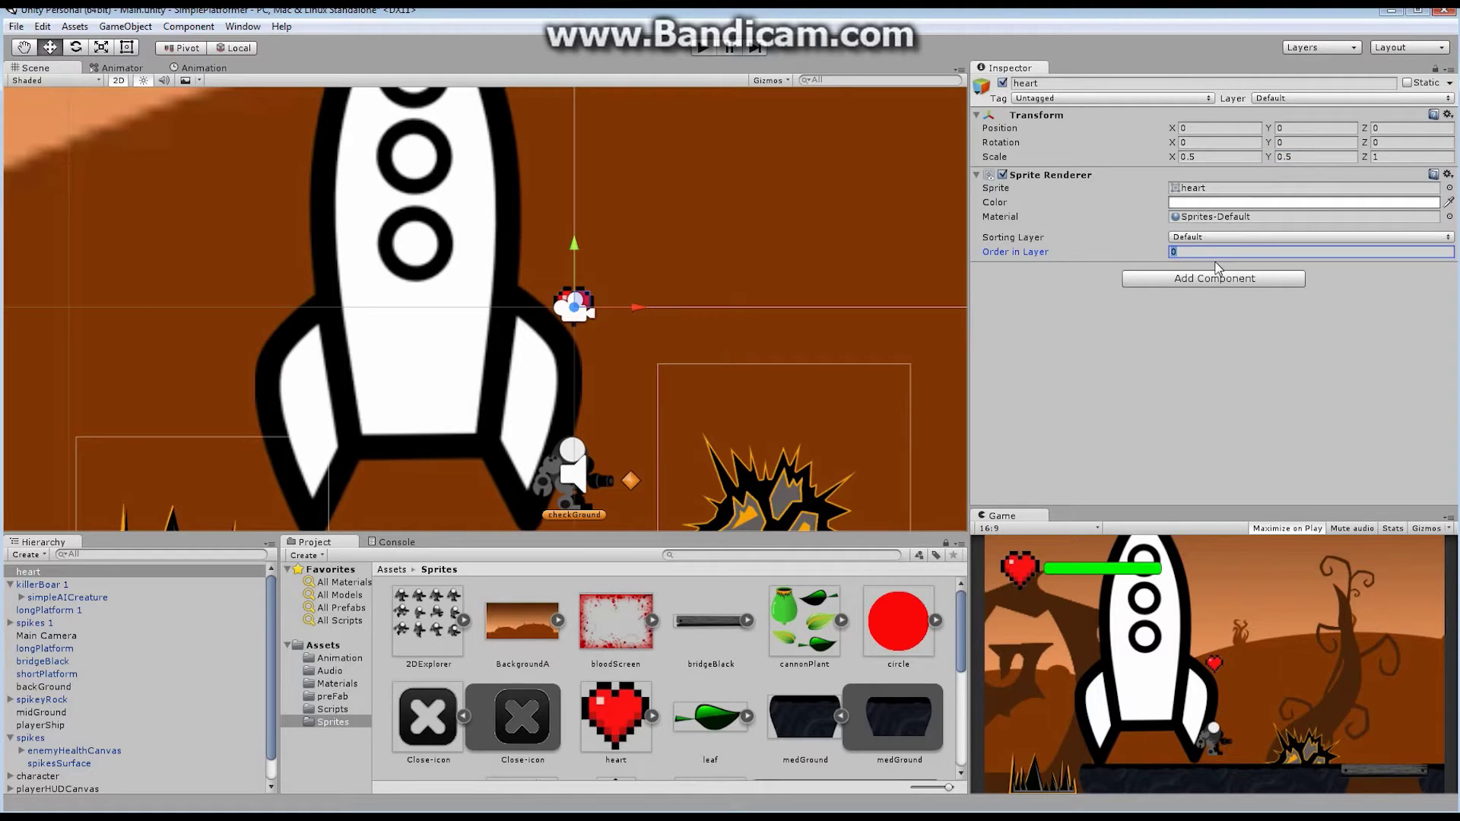
text(2)
Check the heart's depth in the 3D scene view and set its Z position to -0.1
click(1385, 129)
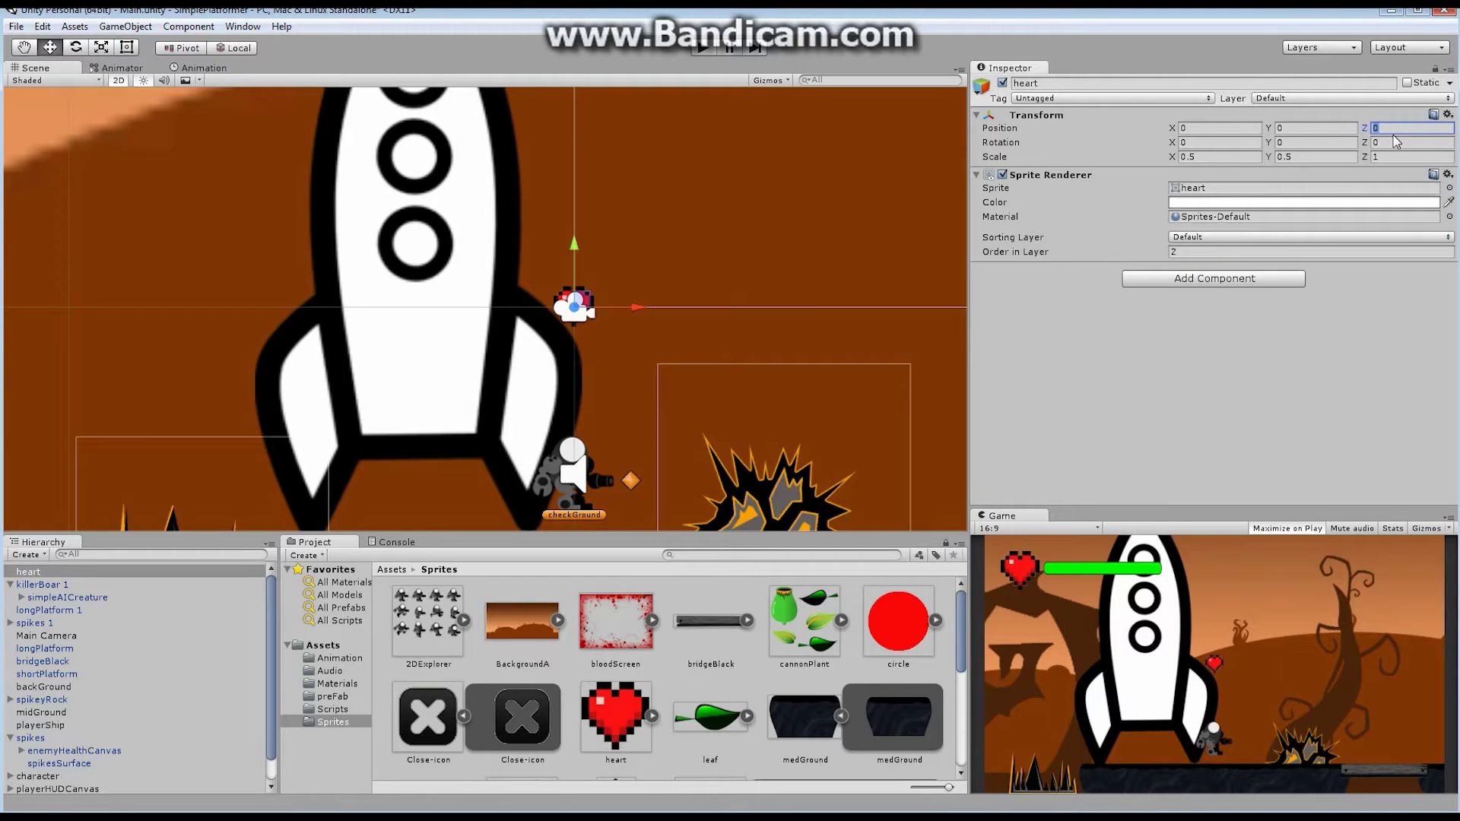
click(118, 80)
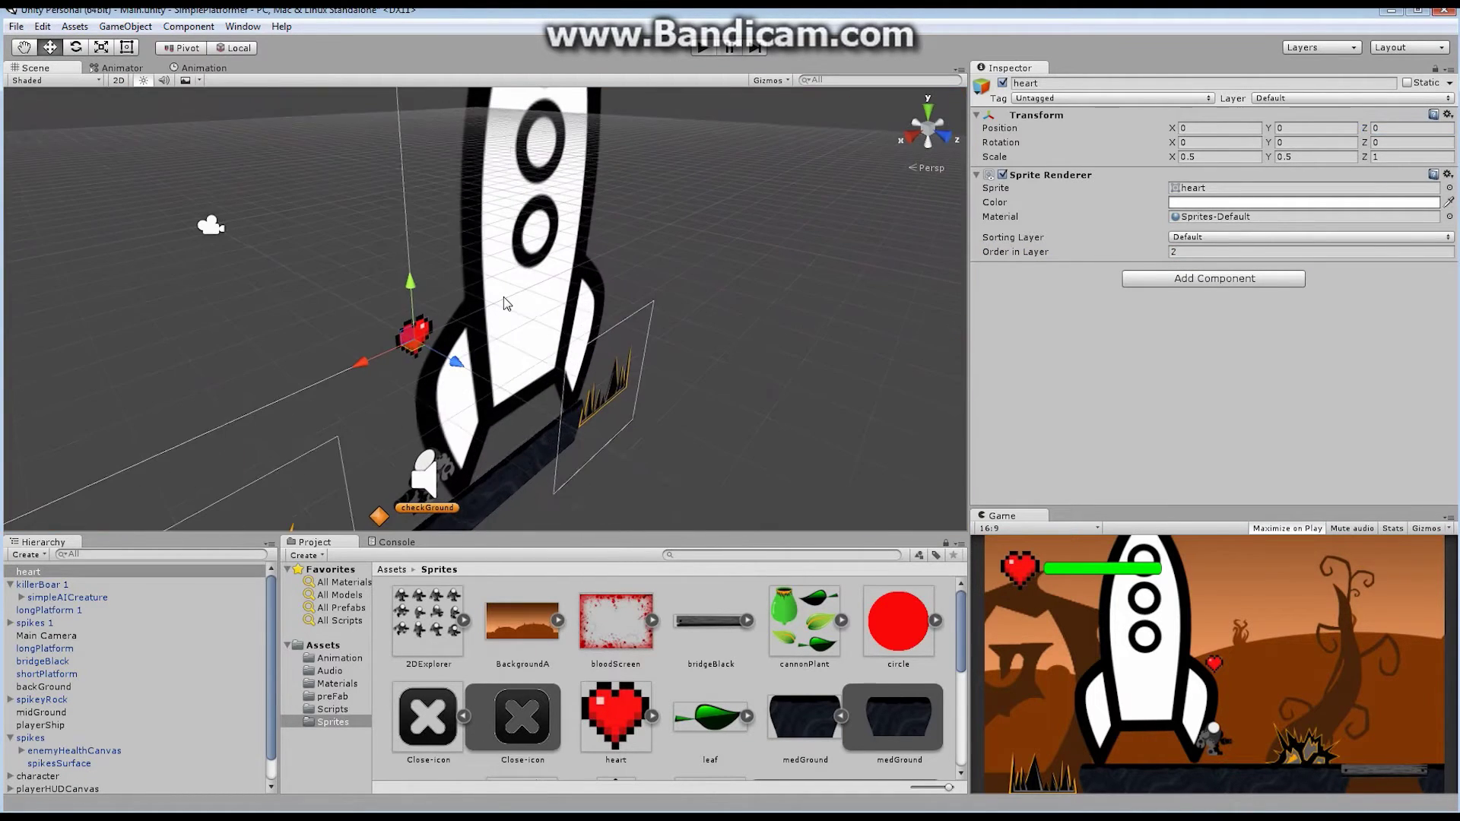
alt+drag(723, 343, 454, 384)
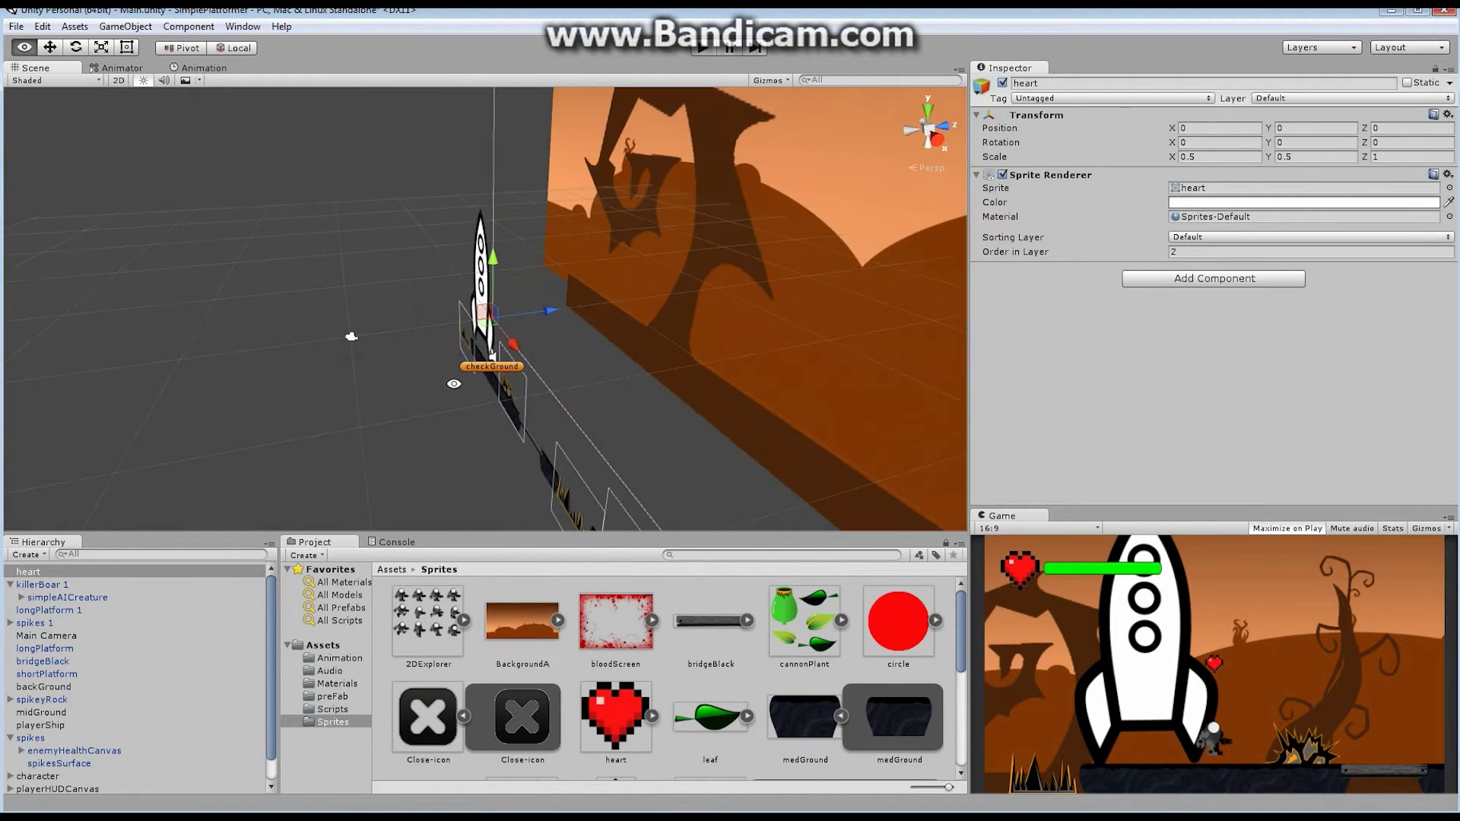
alt+drag(766, 336, 628, 249)
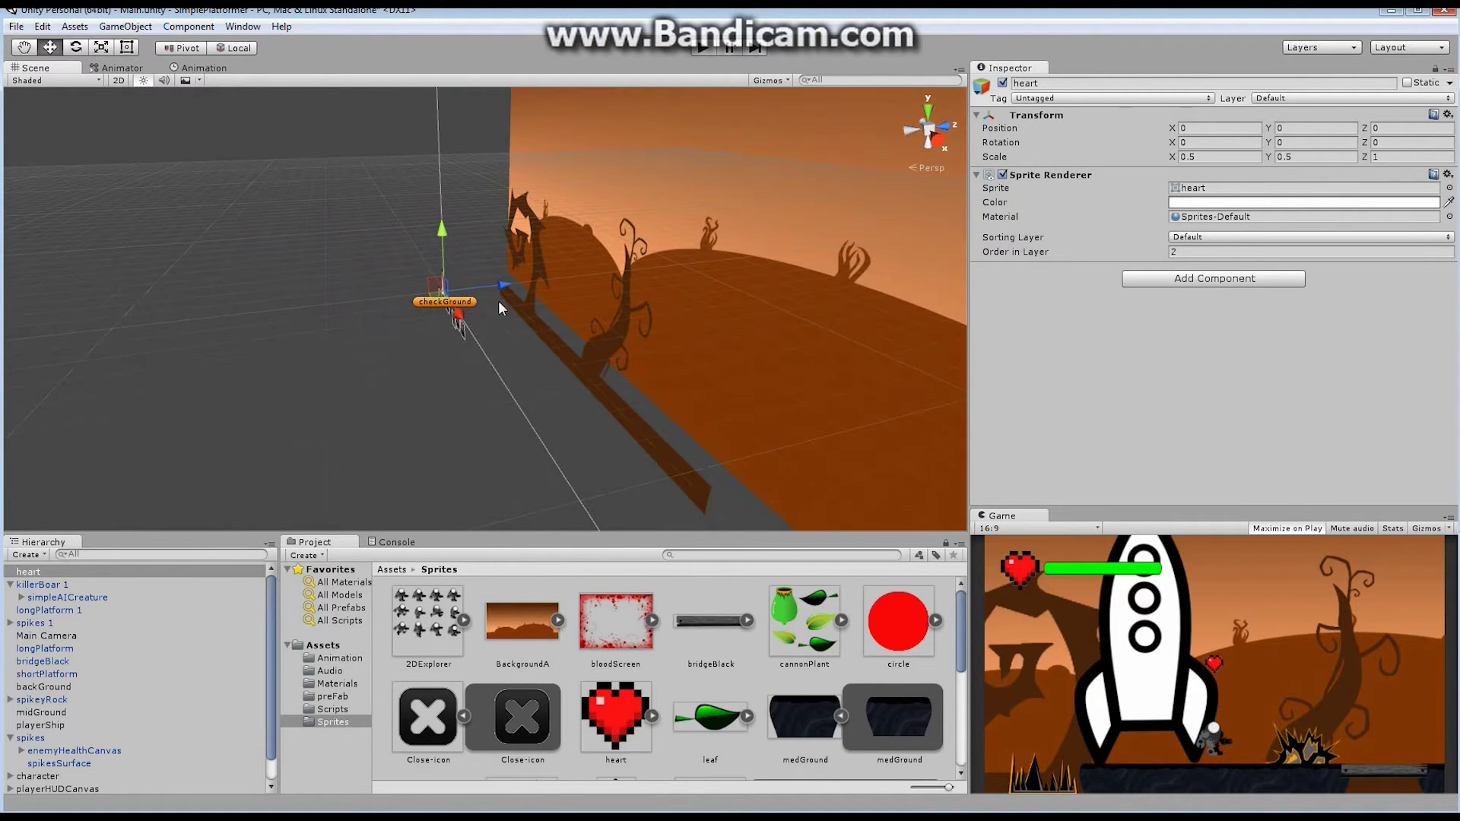
alt+drag(381, 295, 426, 290)
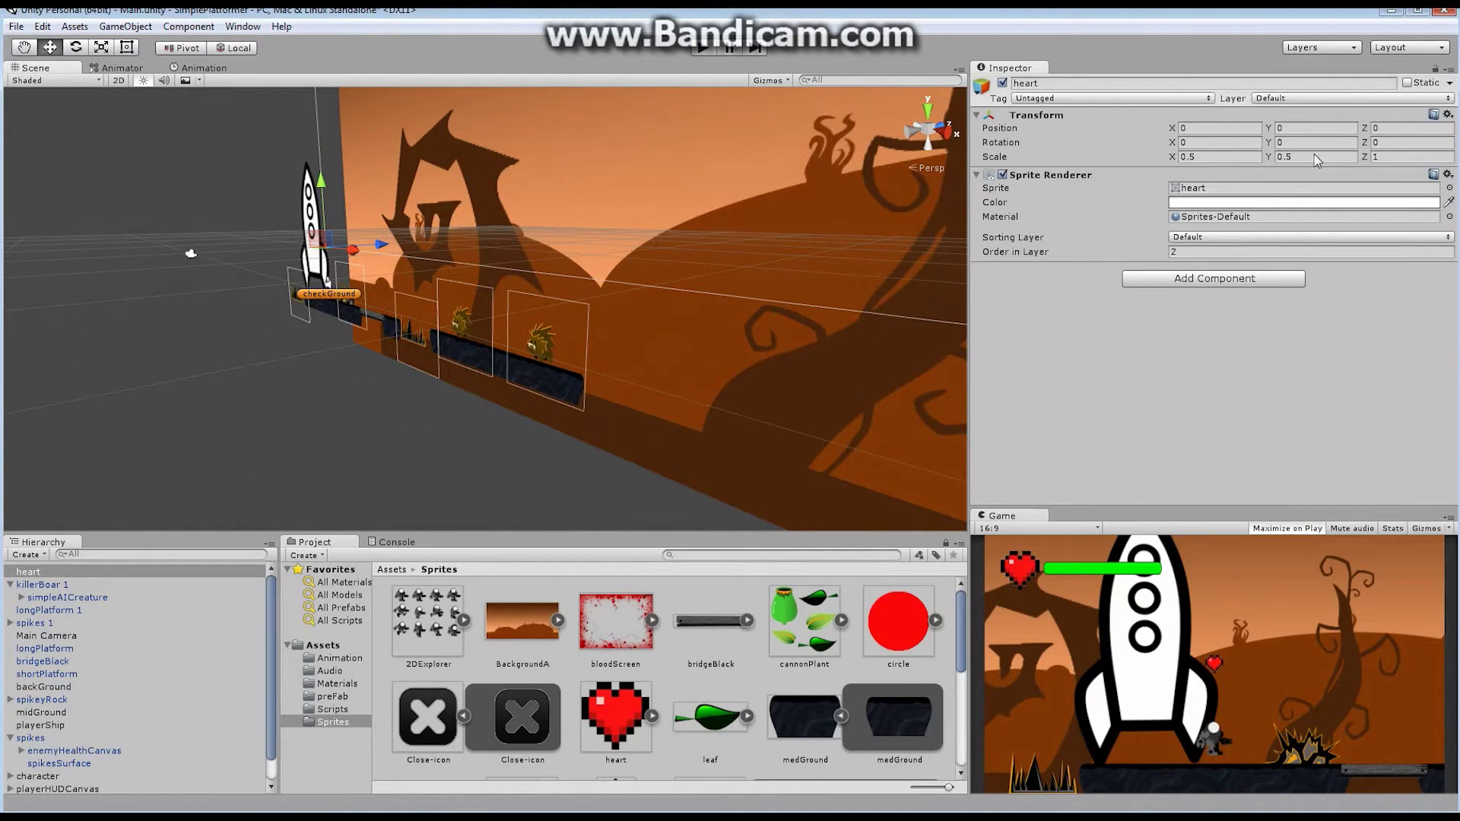
click(118, 81)
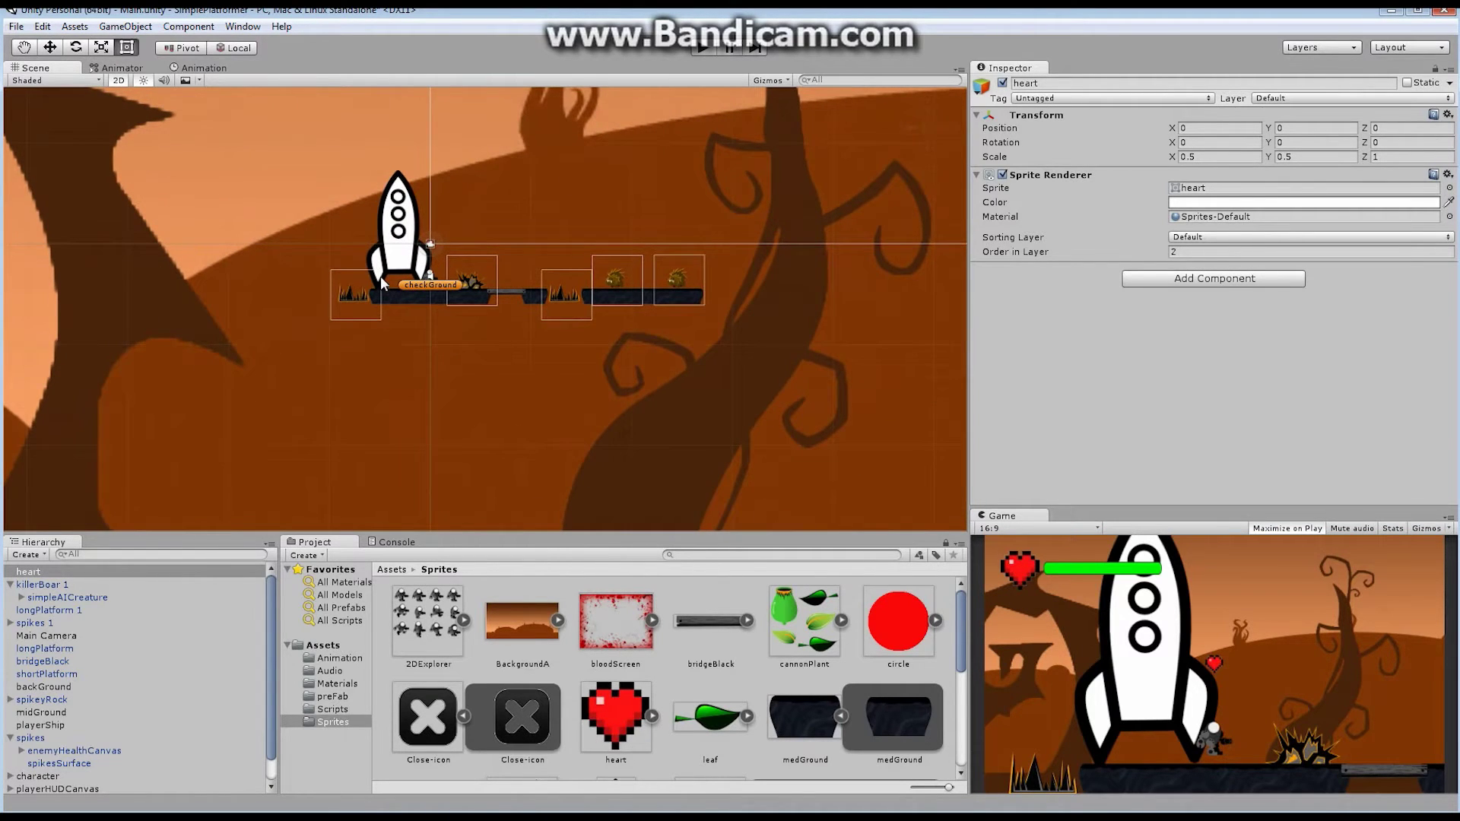
key(f)
click(1389, 130)
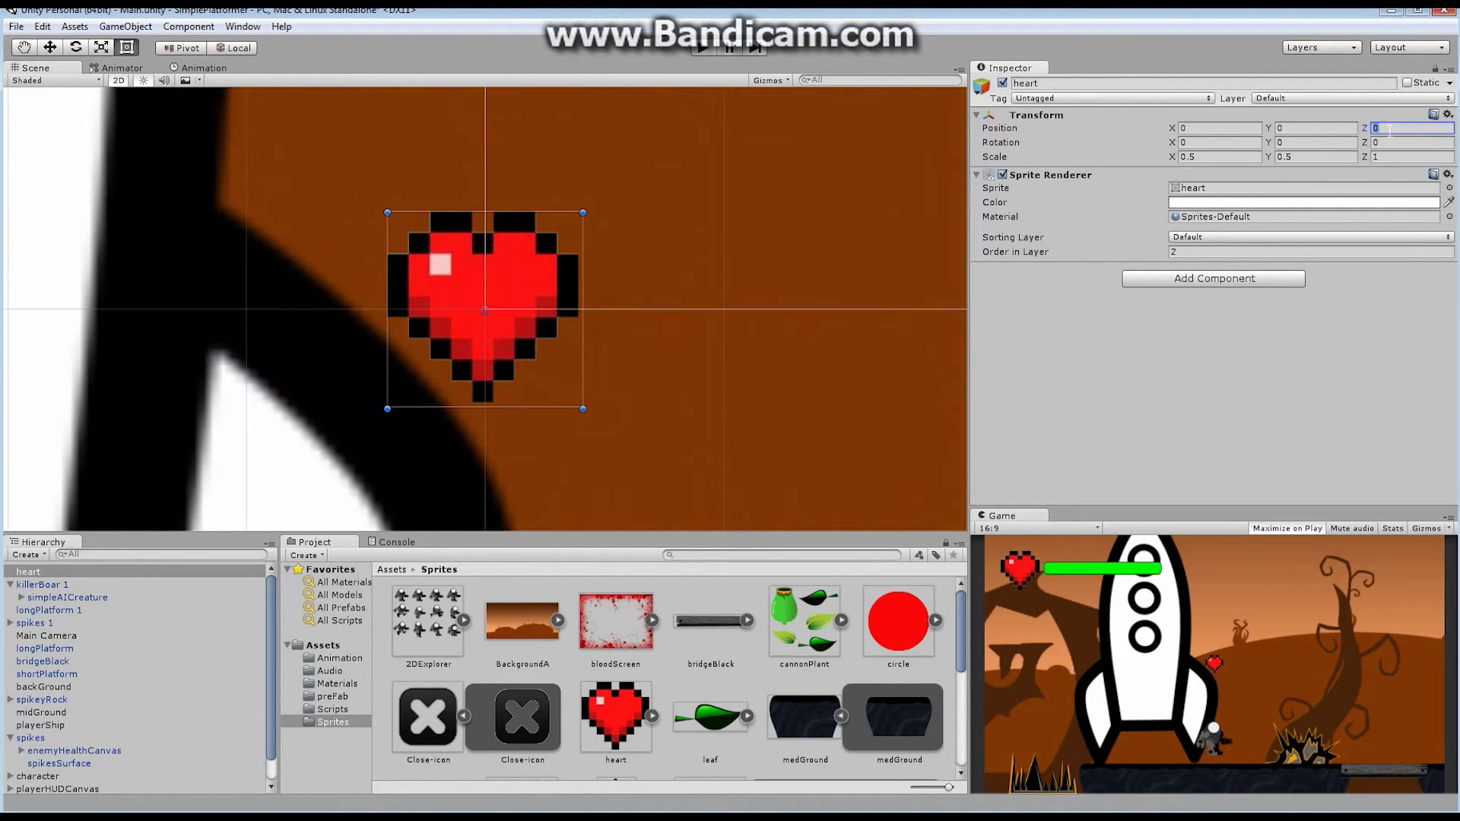
text(-0.1)
key(Return)
Add a Circle Collider 2D to the heart and make it a trigger
scroll(615, 274, down, 10)
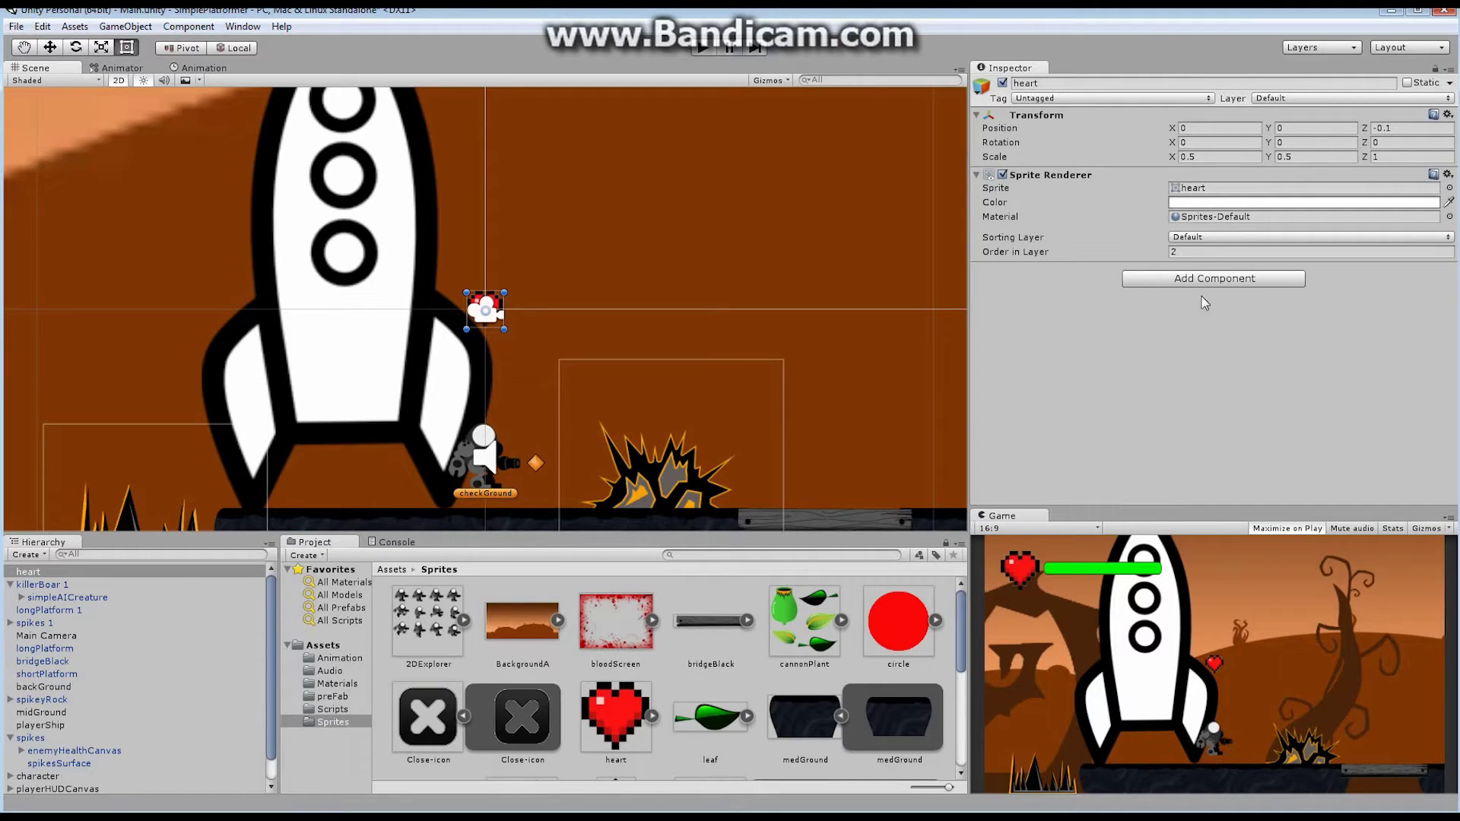
click(50, 47)
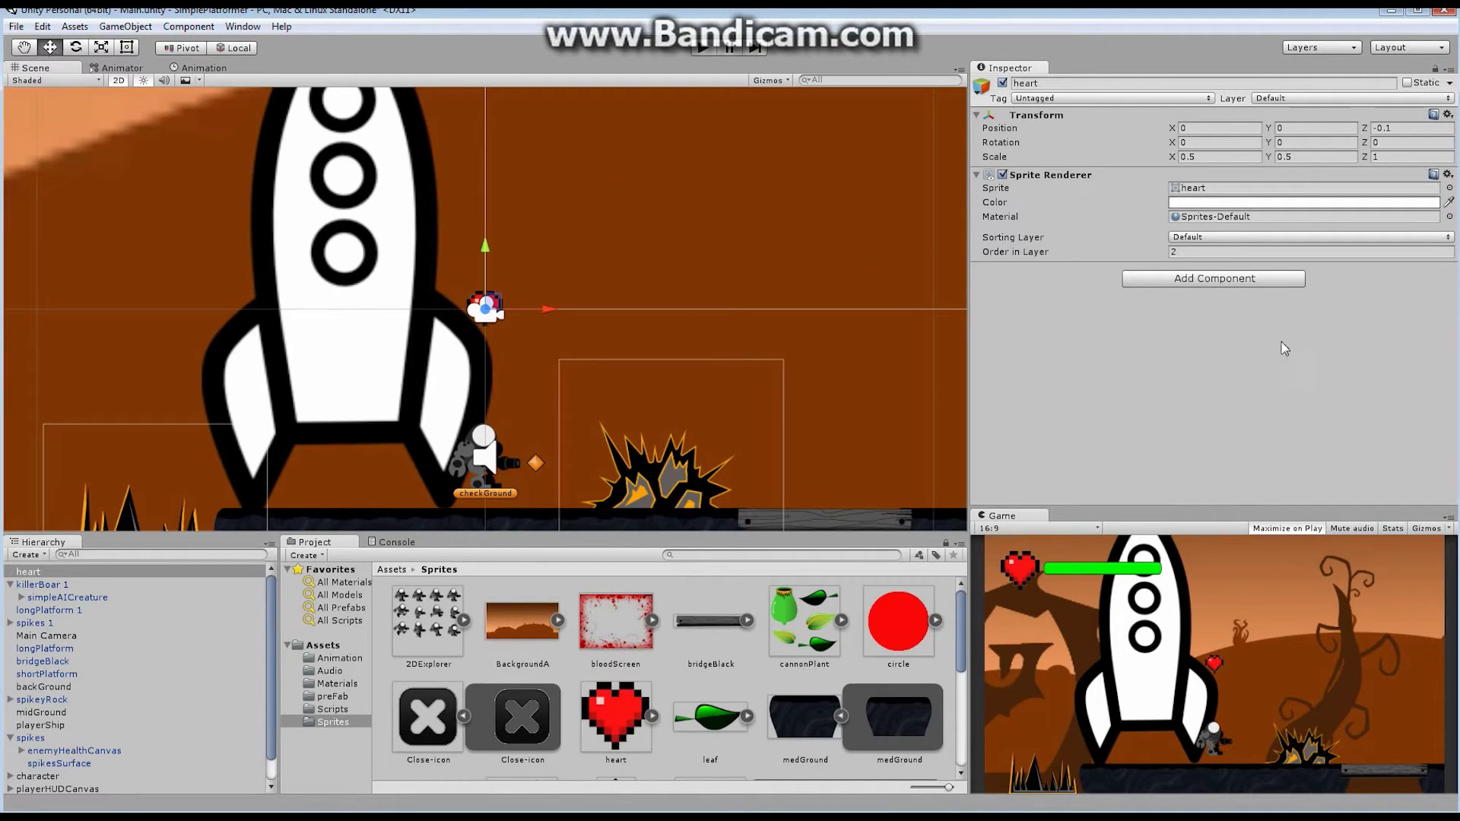
click(1231, 282)
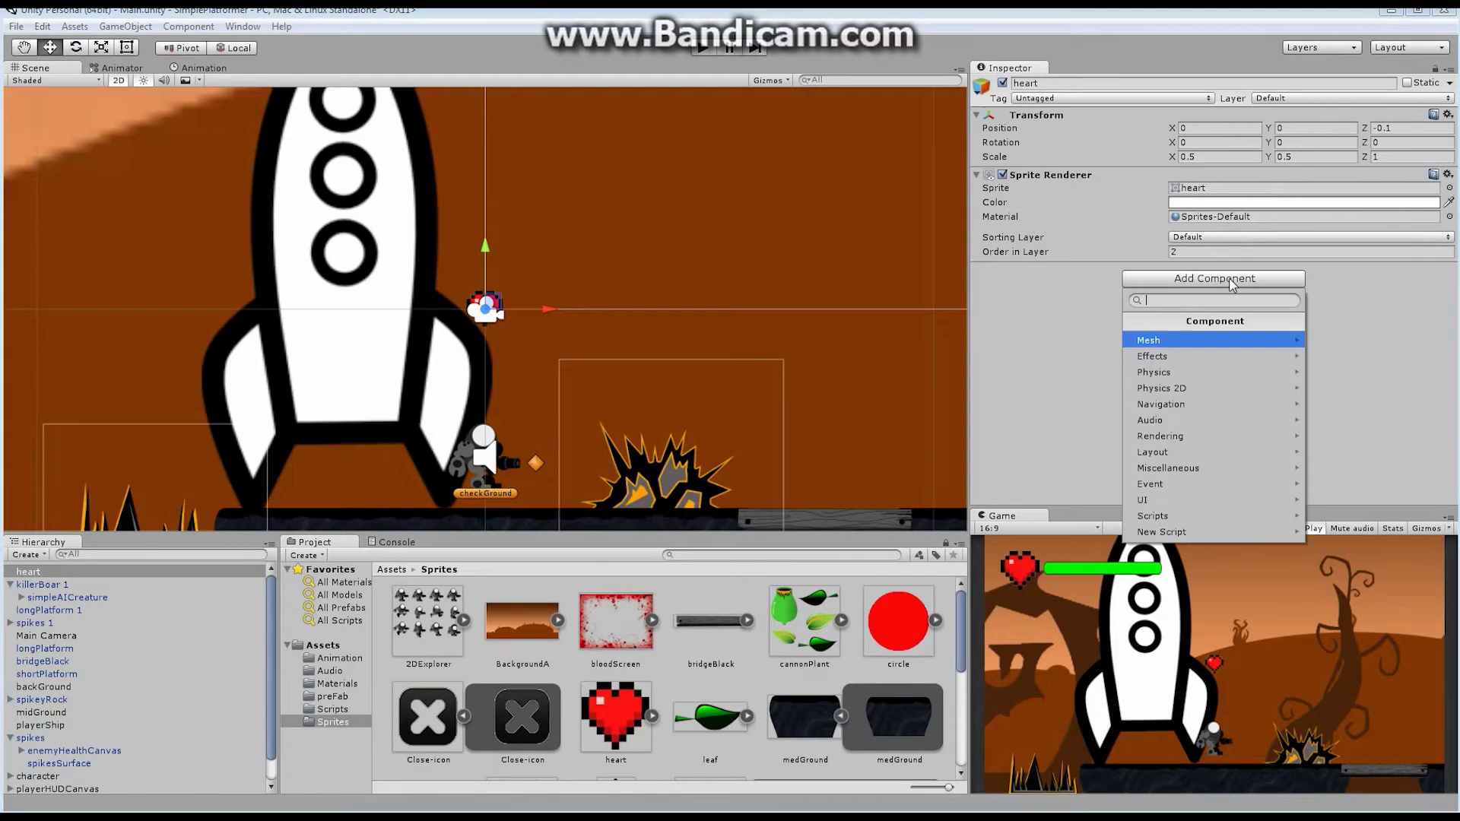
click(1182, 391)
click(1176, 357)
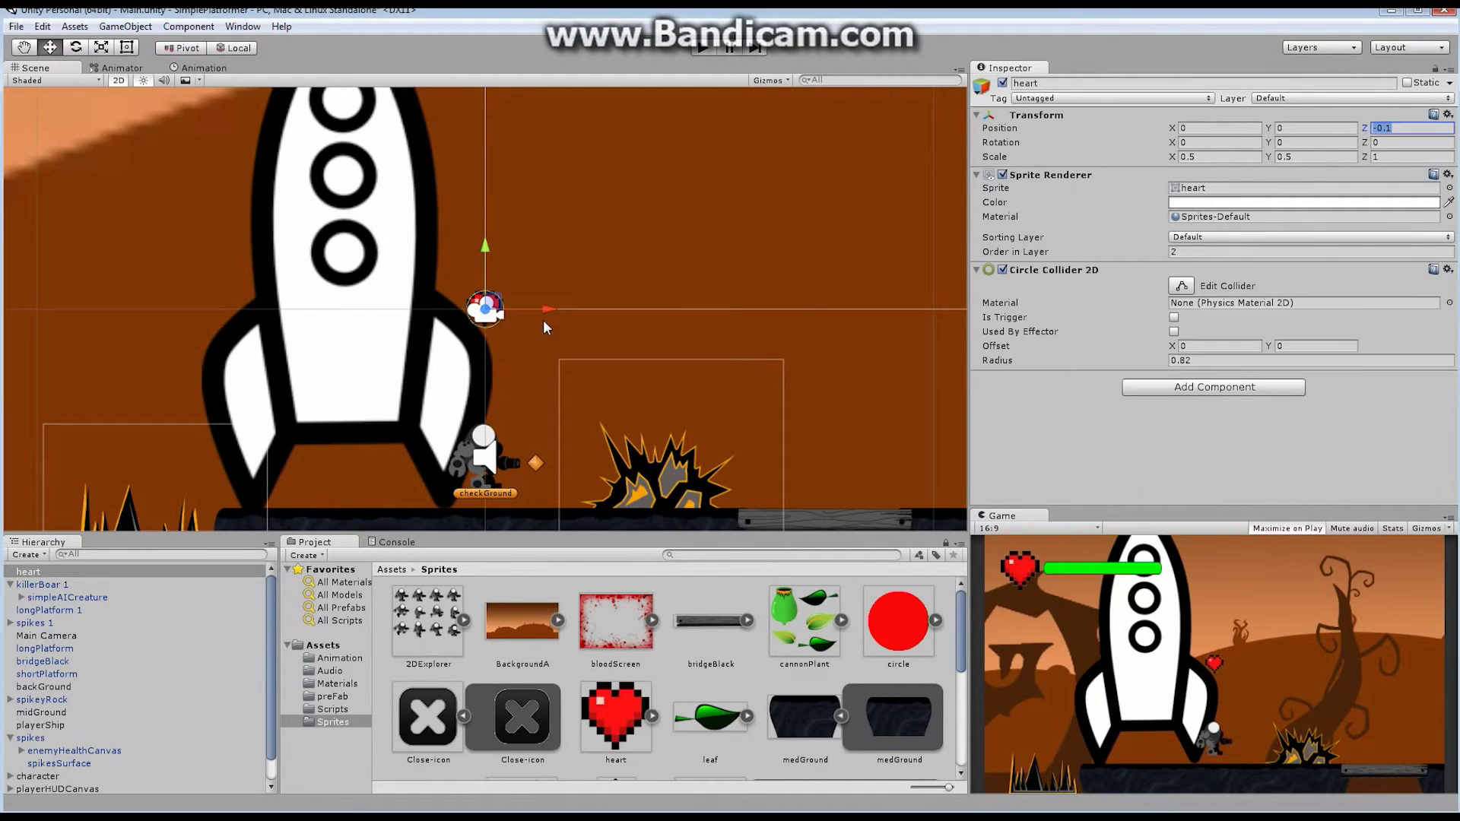
scroll(685, 314, up, 5)
scroll(685, 314, up, 1)
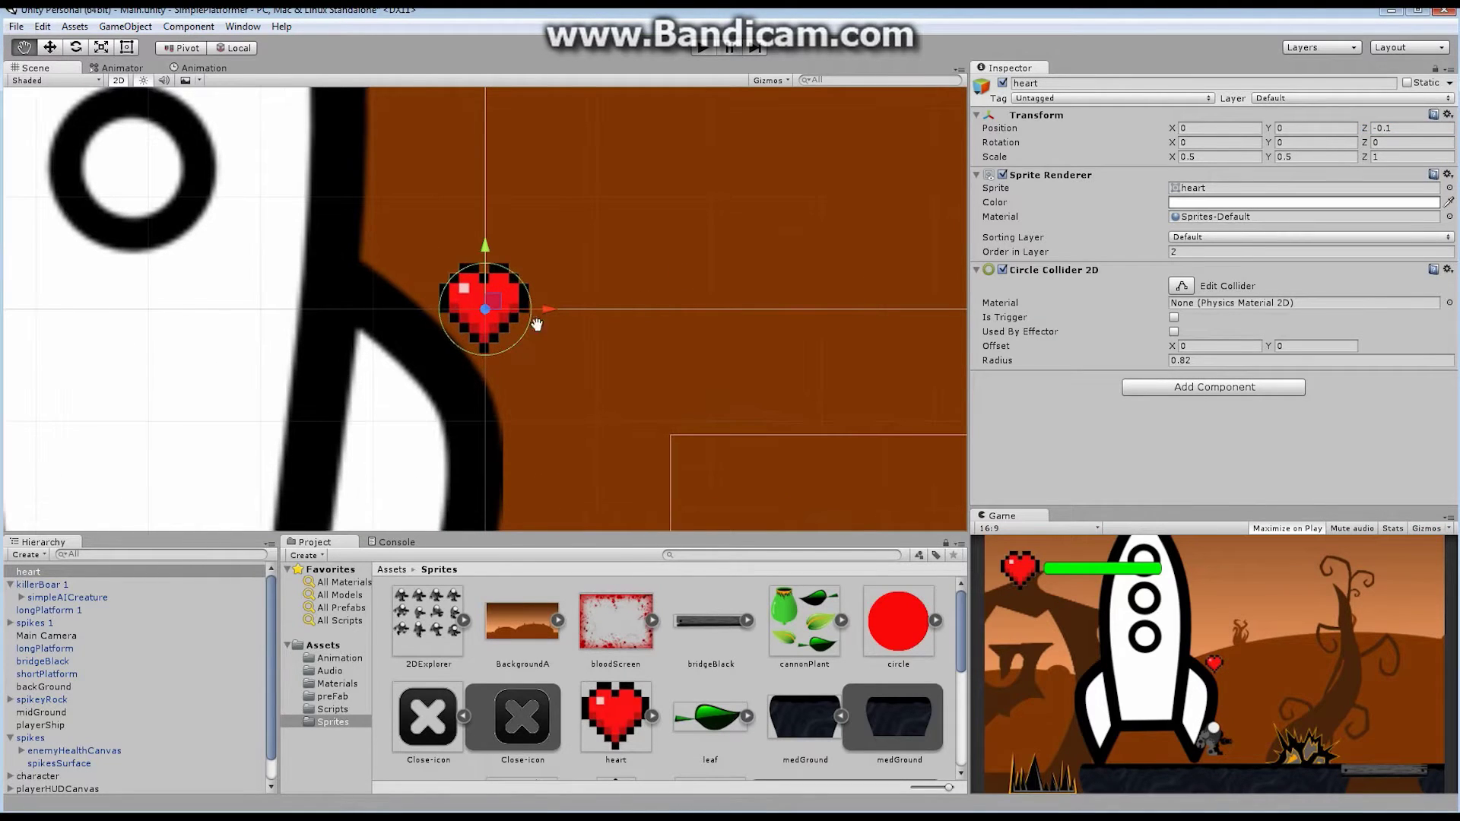
key(w)
click(1173, 317)
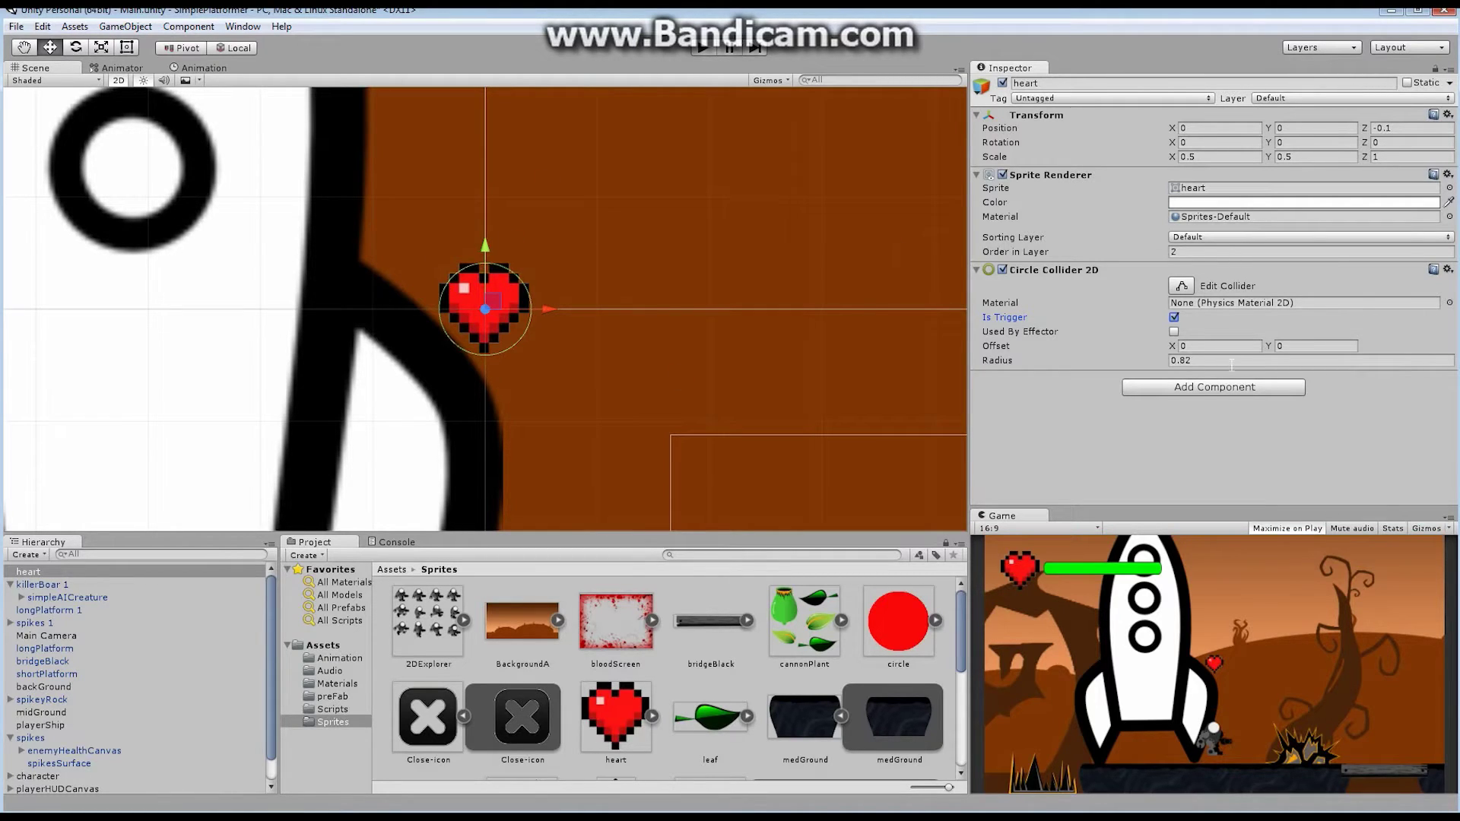
Create a C Sharp script named healthPickUp on the heart and open it for editing in MonoDevelop
click(1224, 389)
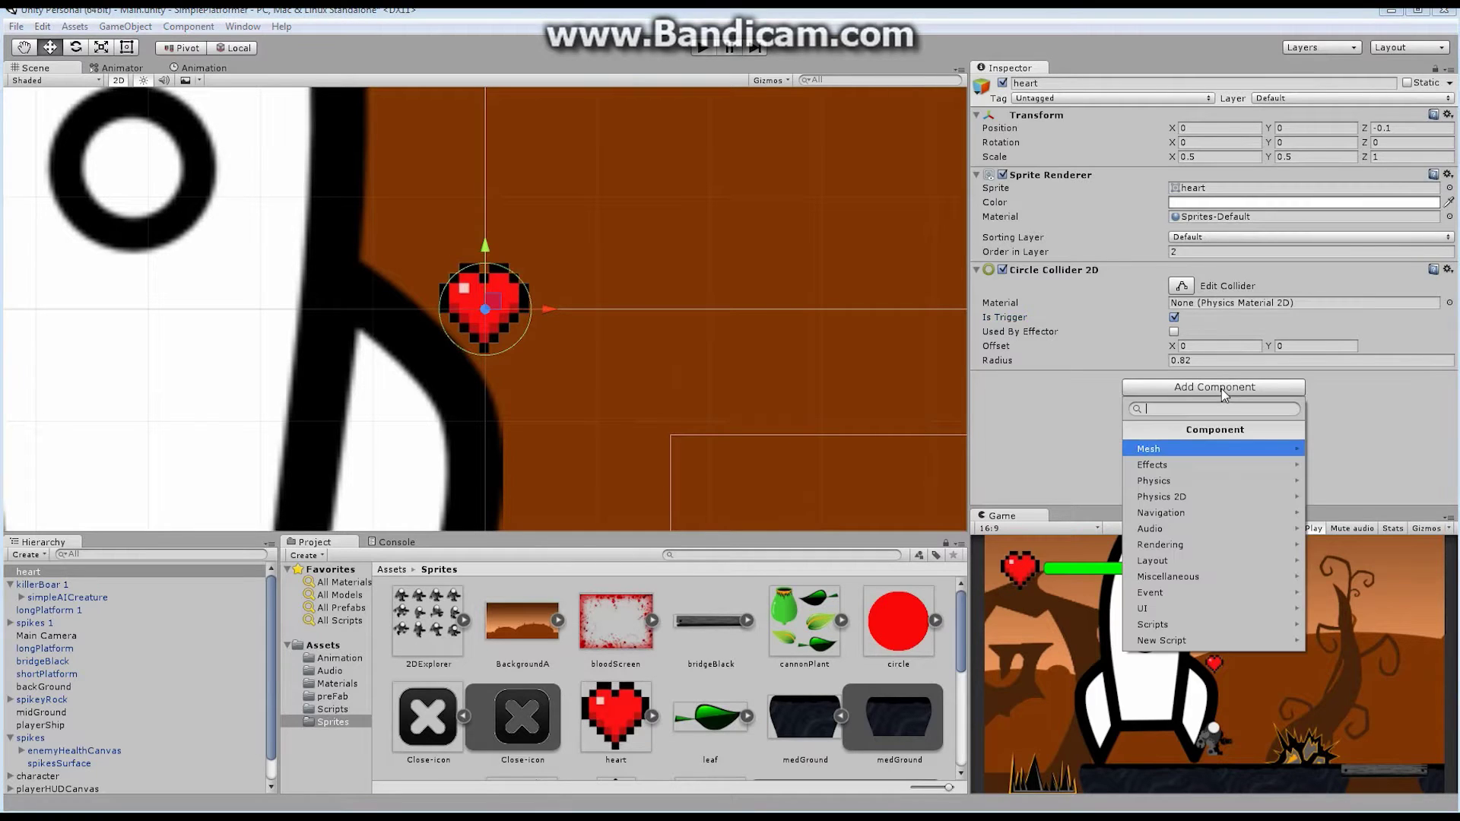
click(1224, 641)
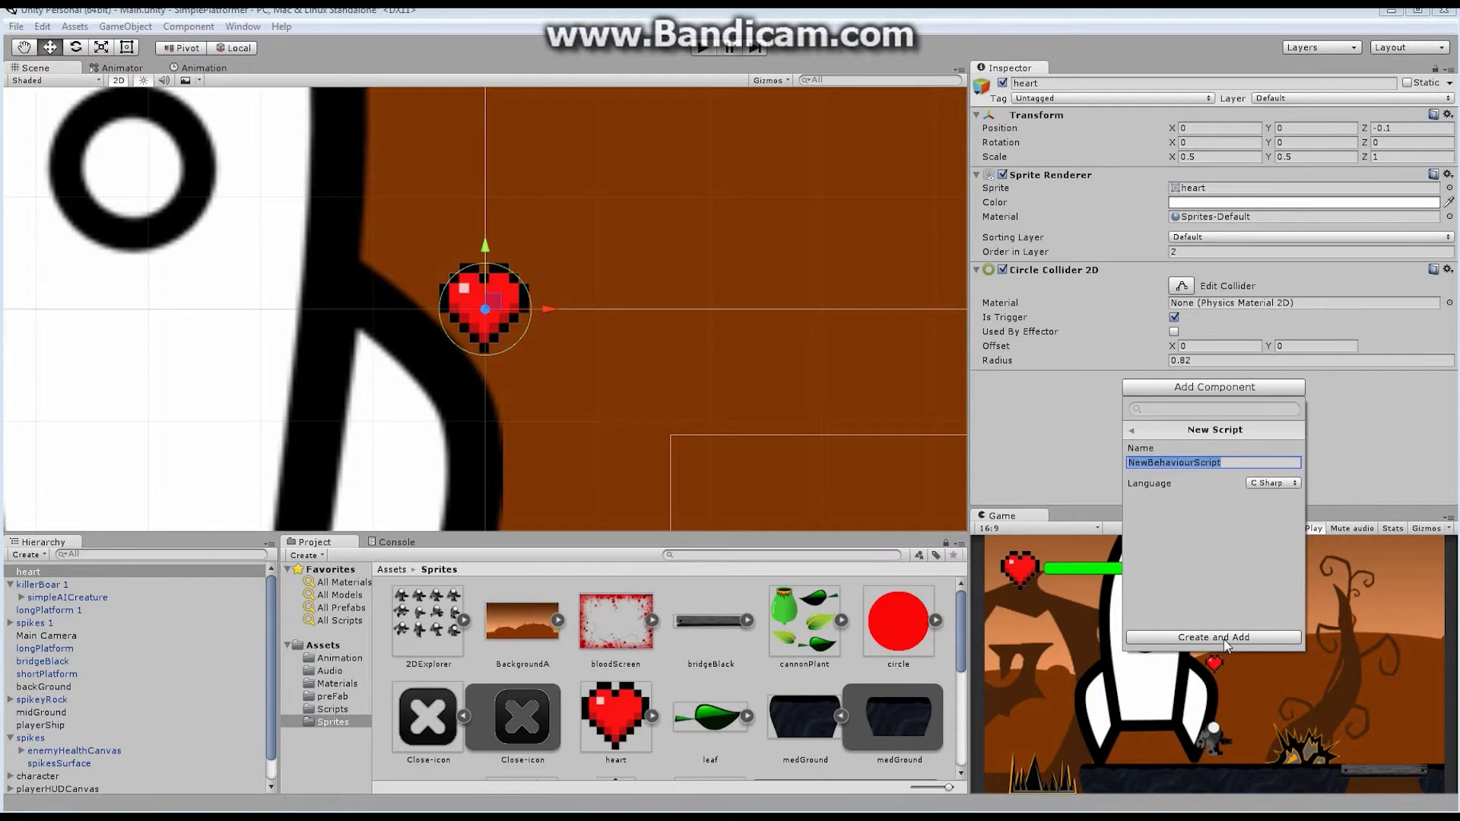
text(healthPickUp)
click(1224, 639)
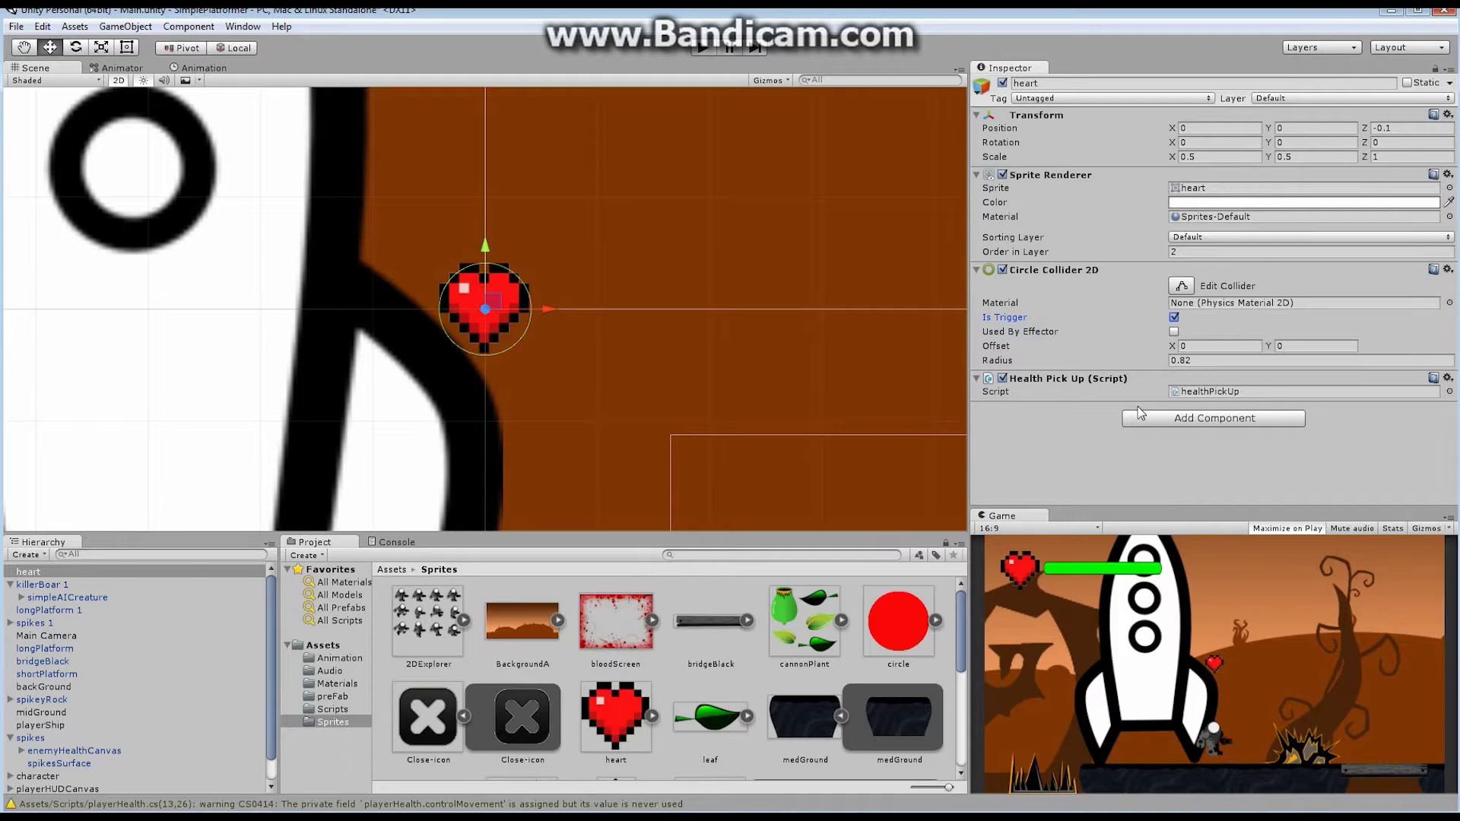
click(1215, 392)
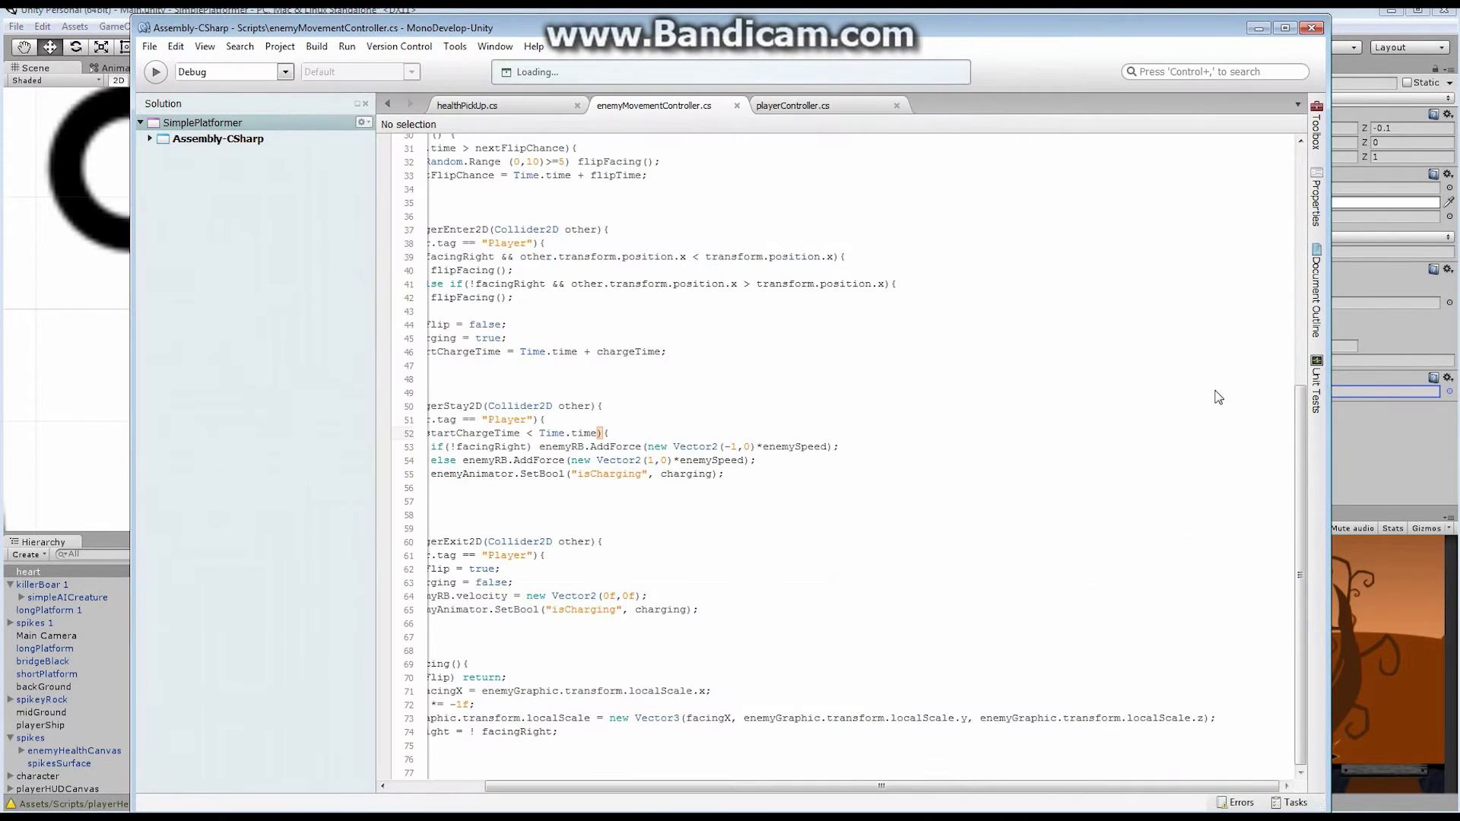
click(508, 105)
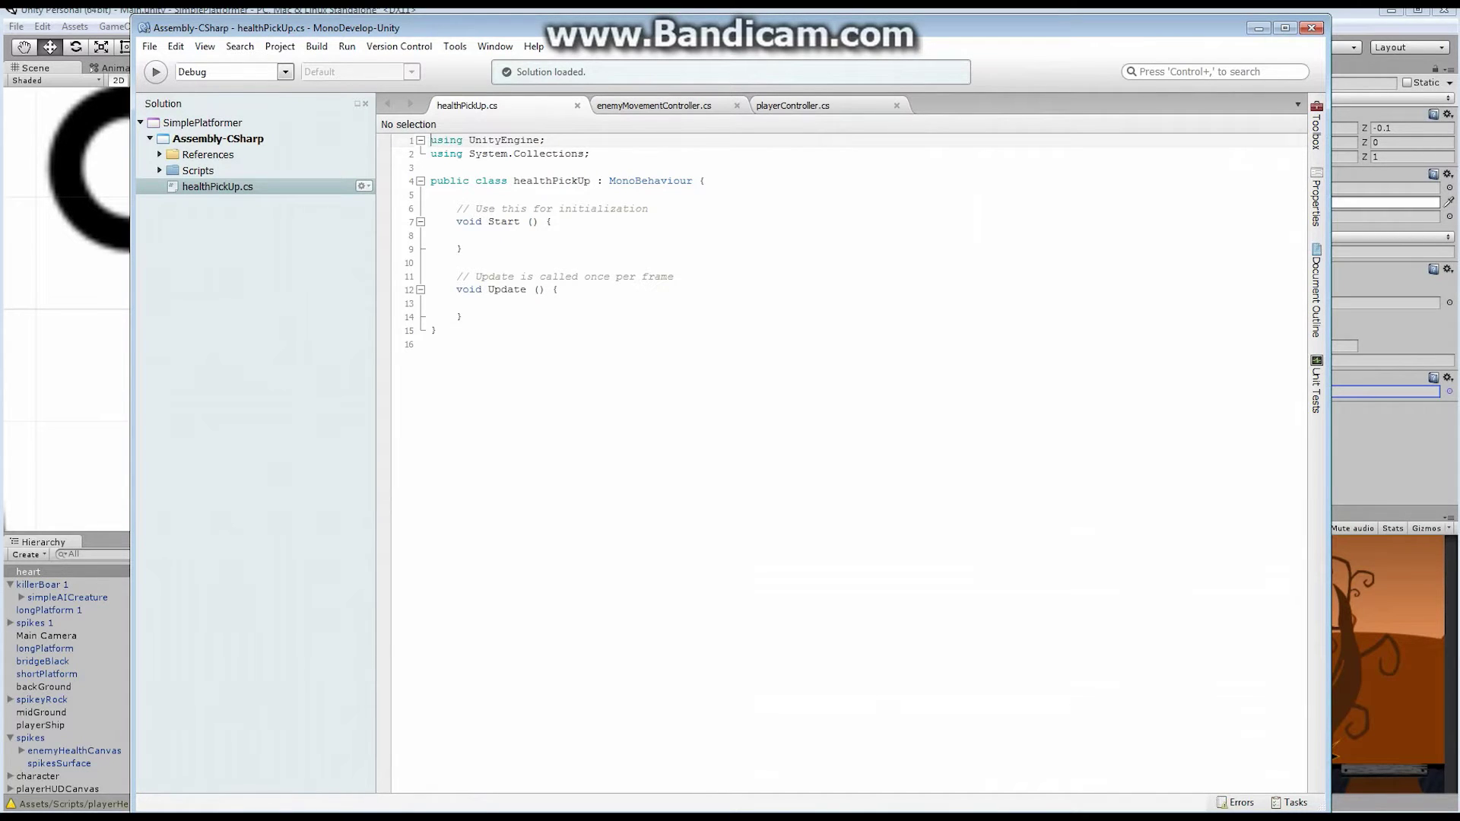
Below Update in healthPickUp, add an empty method void OnTriggerEnter2D(Collider2D other)
click(462, 316)
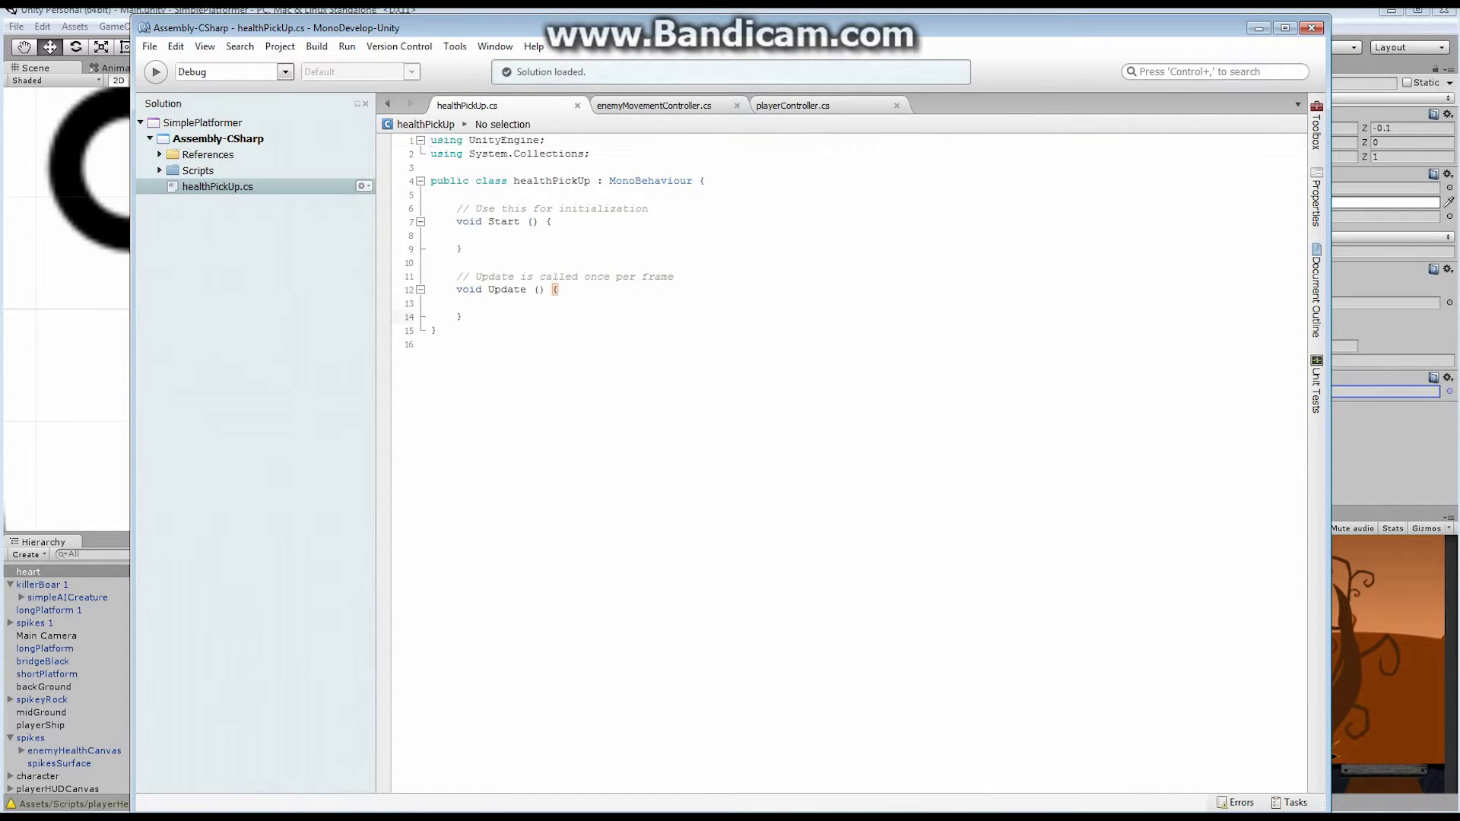
key(Return)
key(Return)
text(void OnTriggerEn)
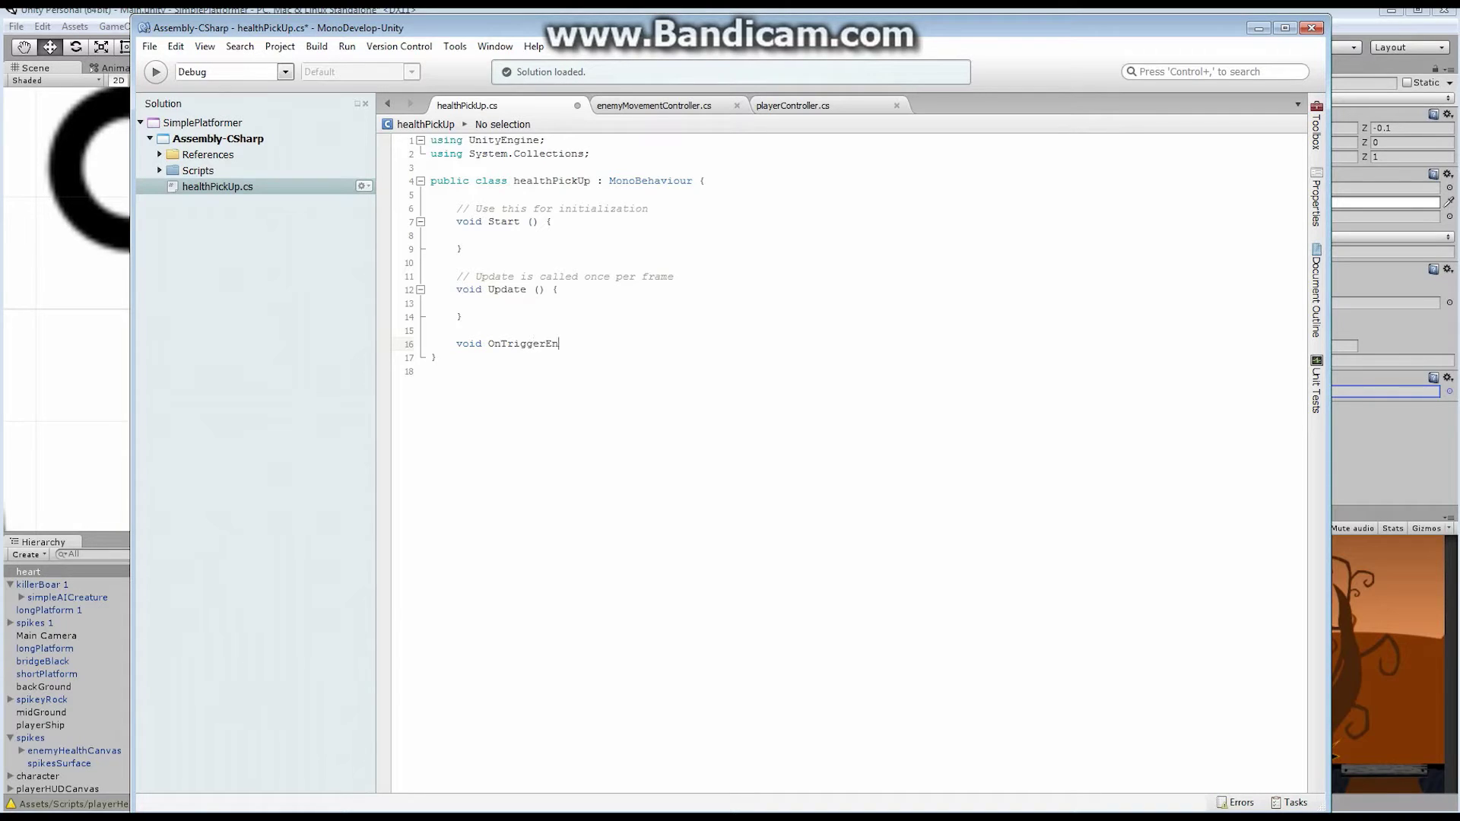
text(ter2D)
text((Collio)
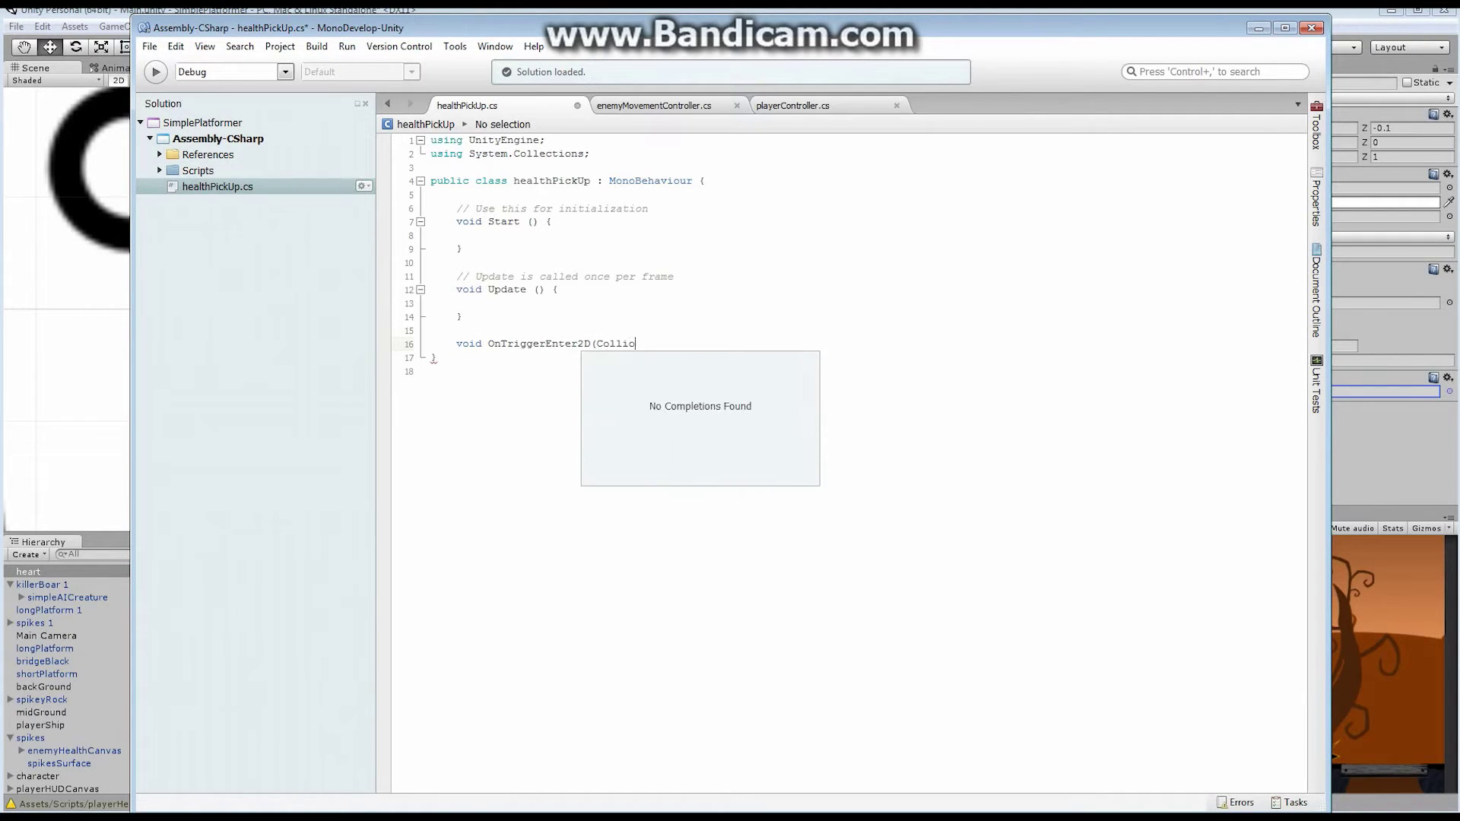
key(BackSpace)
key(Up)
key(Up)
key(Up)
key(Up)
key(Up)
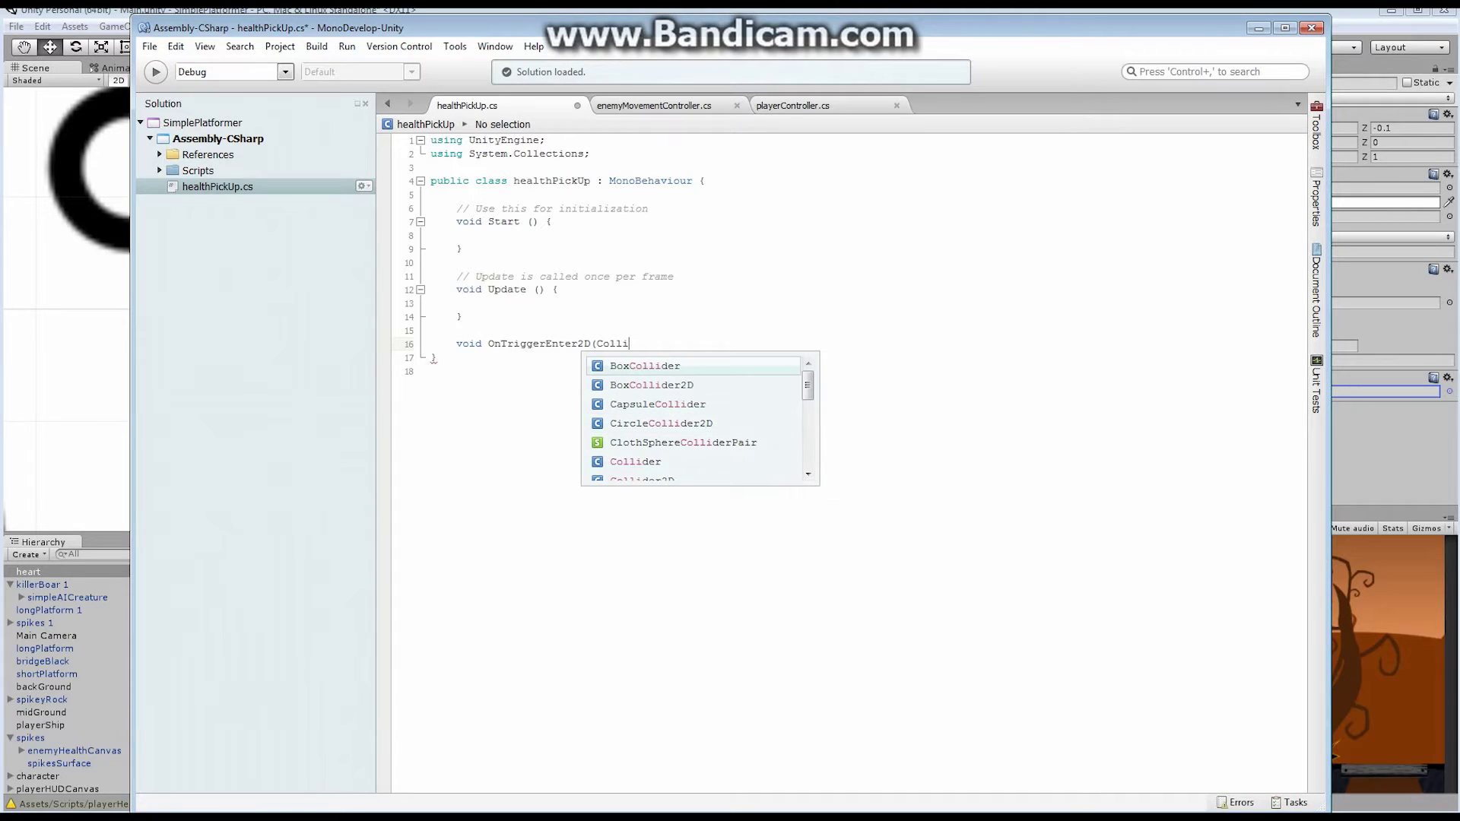
key(Down)
key(Down)
key(Down)
key(Down)
key(Down)
key(Down)
key(Return)
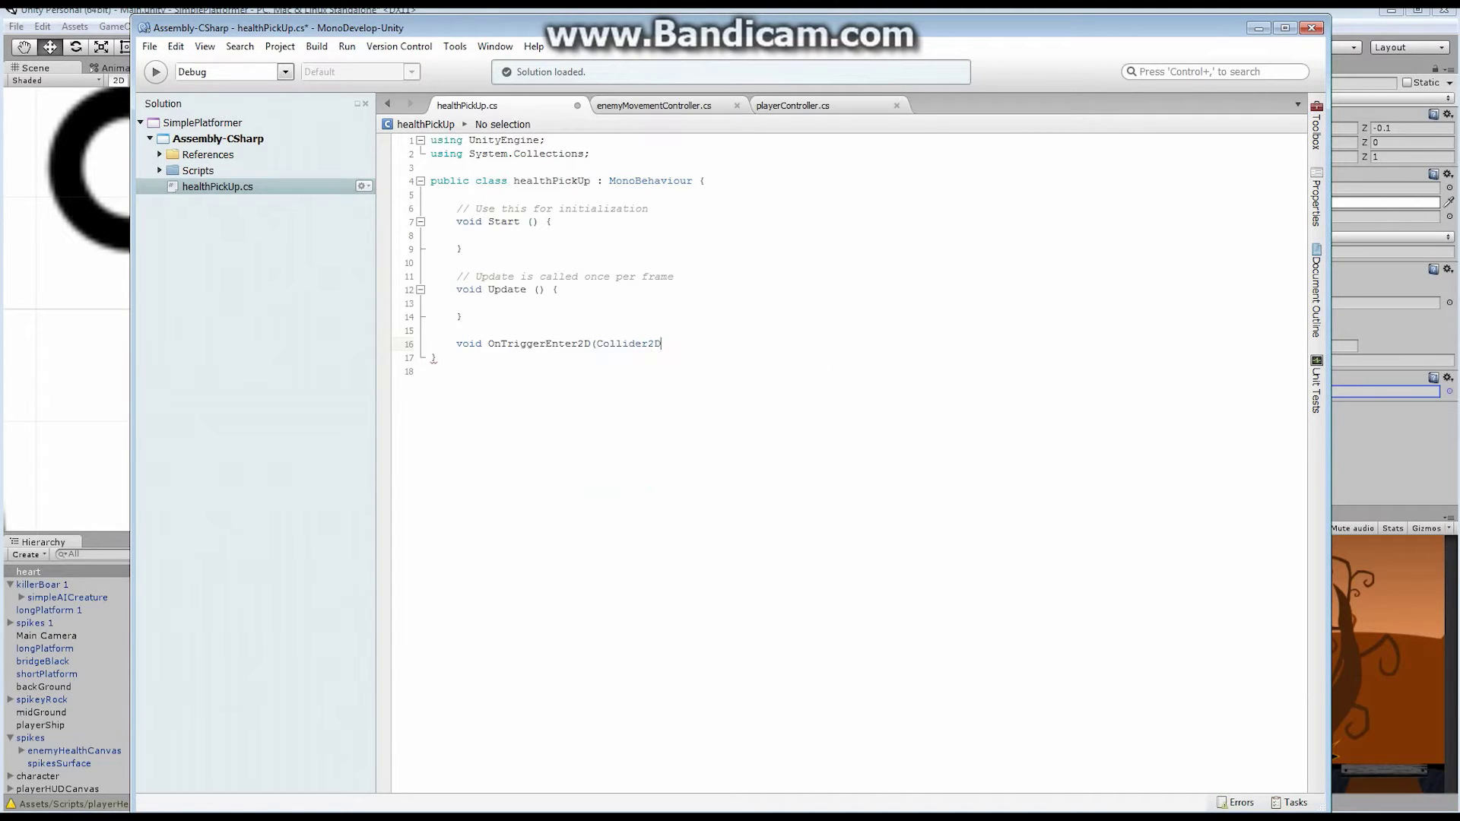
text(other){)
key(Return)
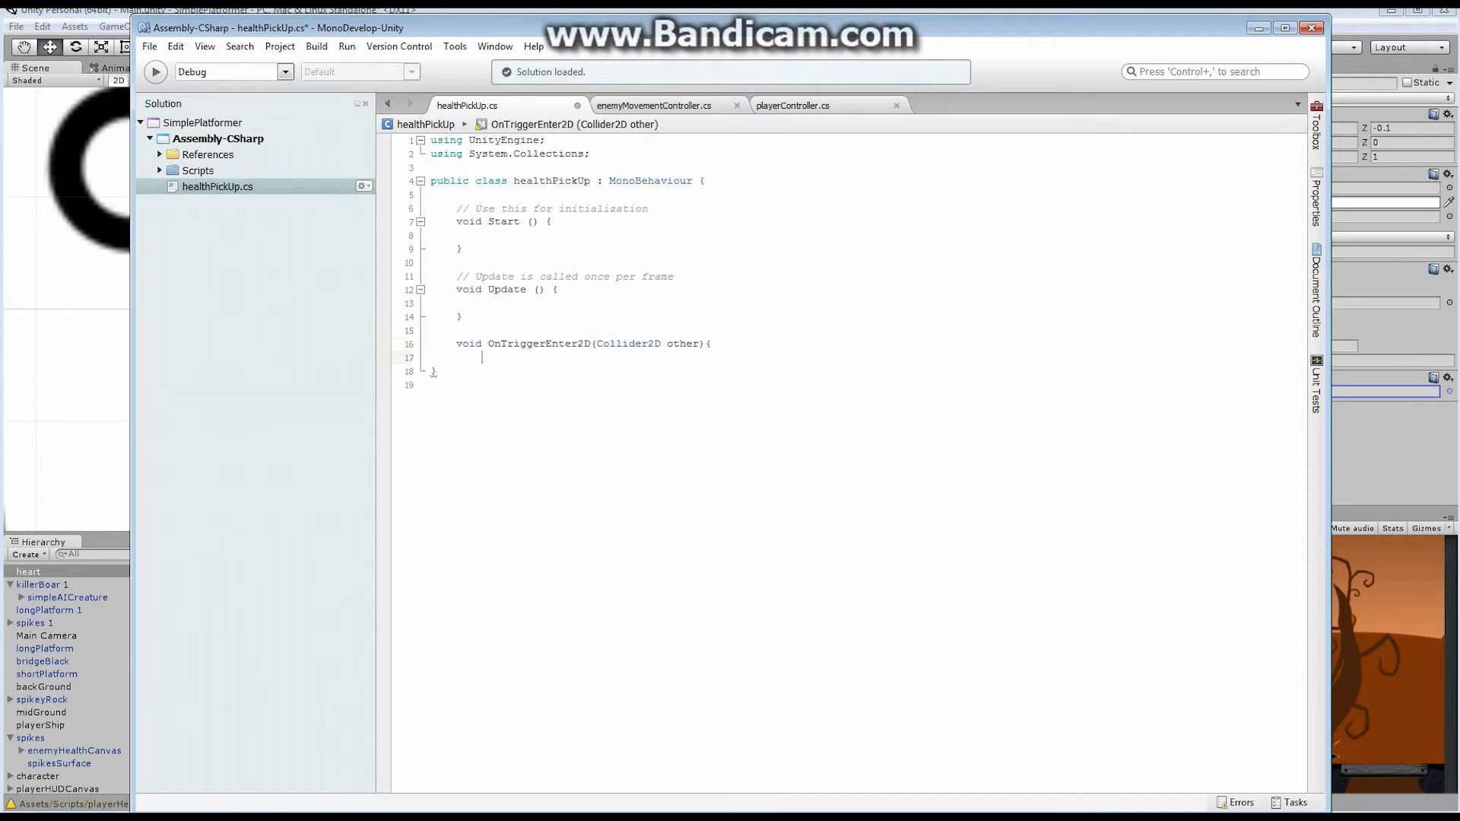
text(})
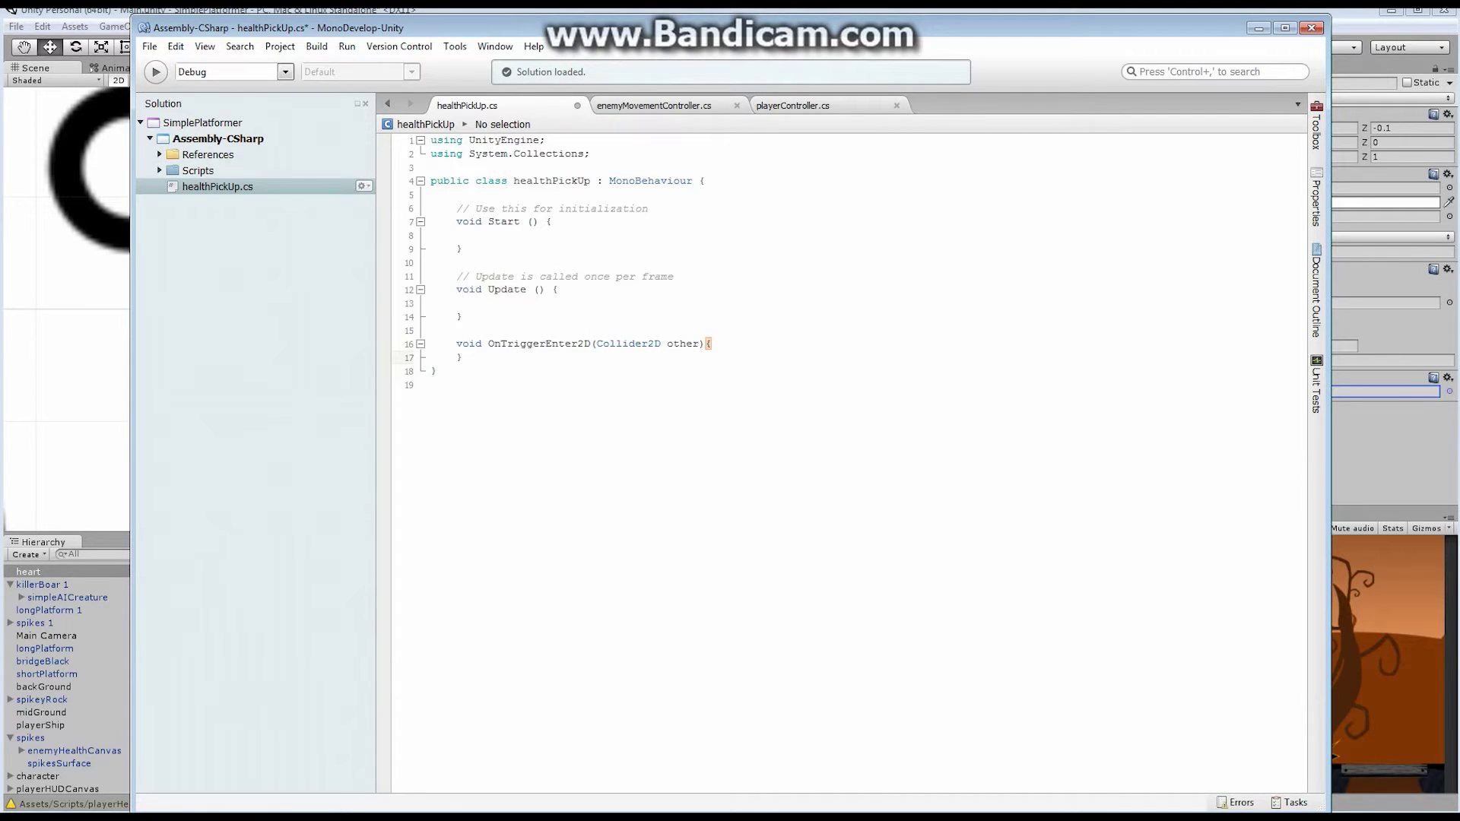
Inside OnTriggerEnter2D, add an if block with the condition other.tag == "Player"
key(Left)
key(Return)
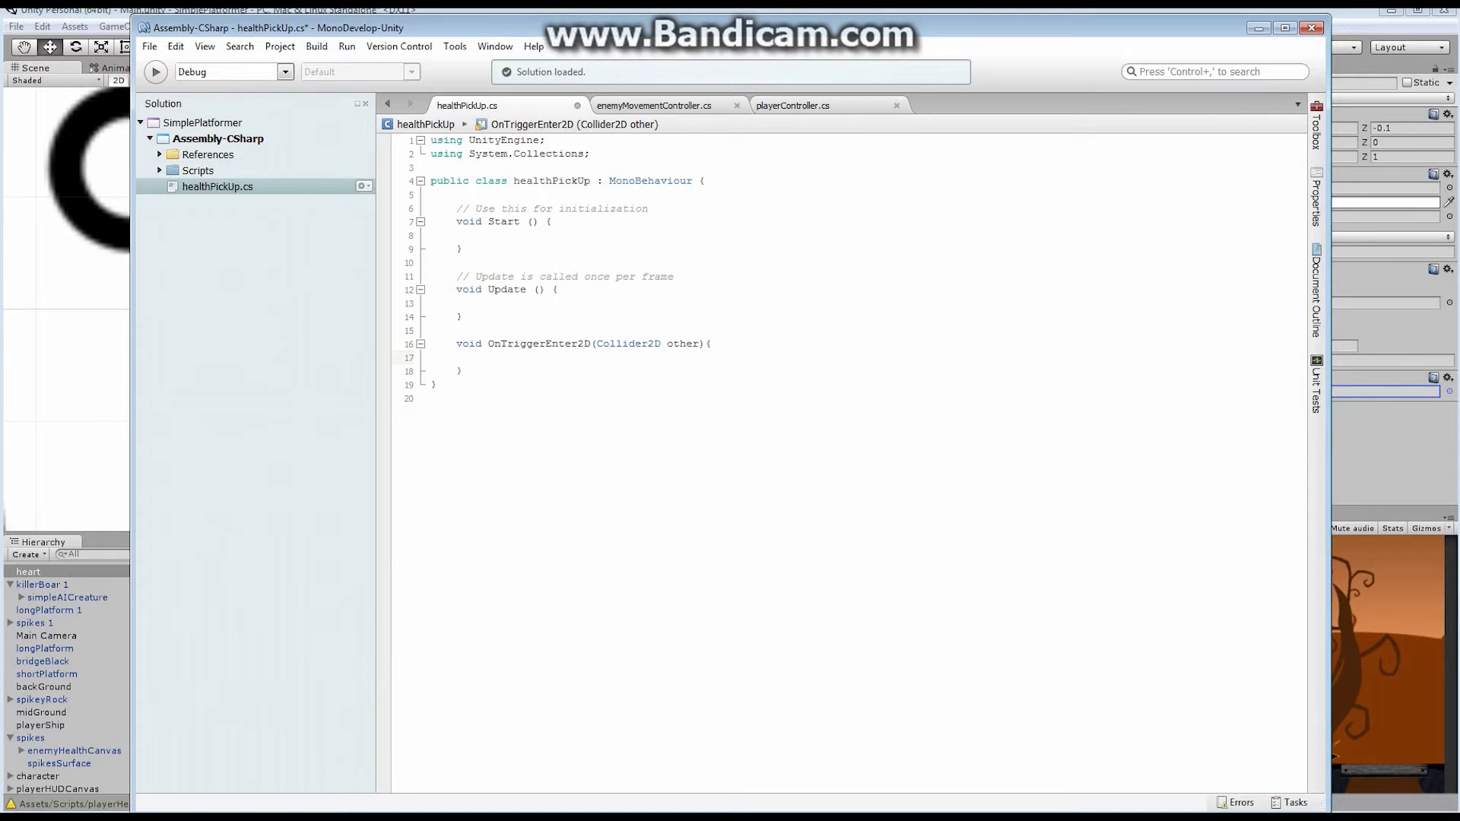
text(if(othe)
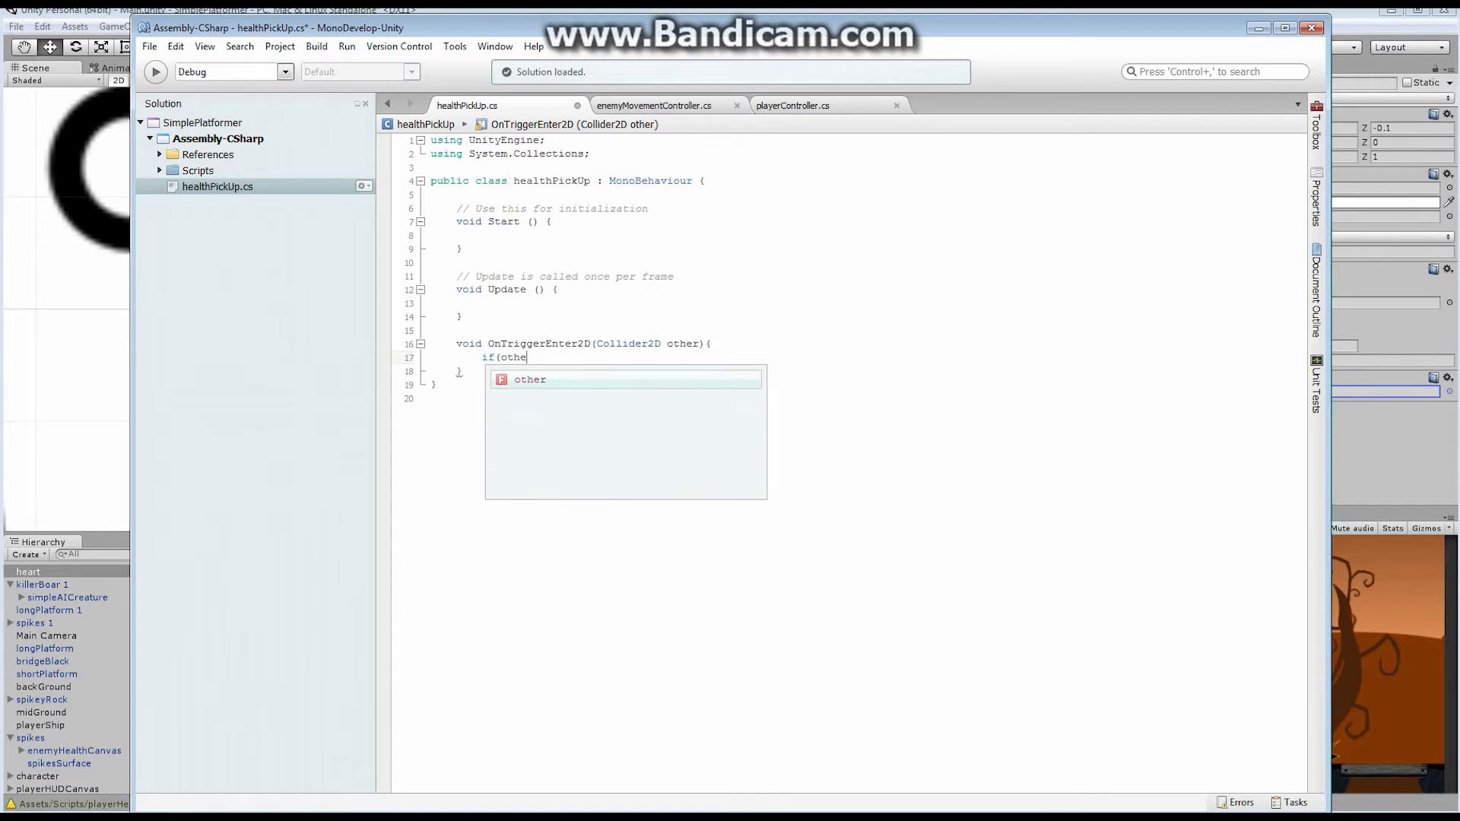
text(r.tag)
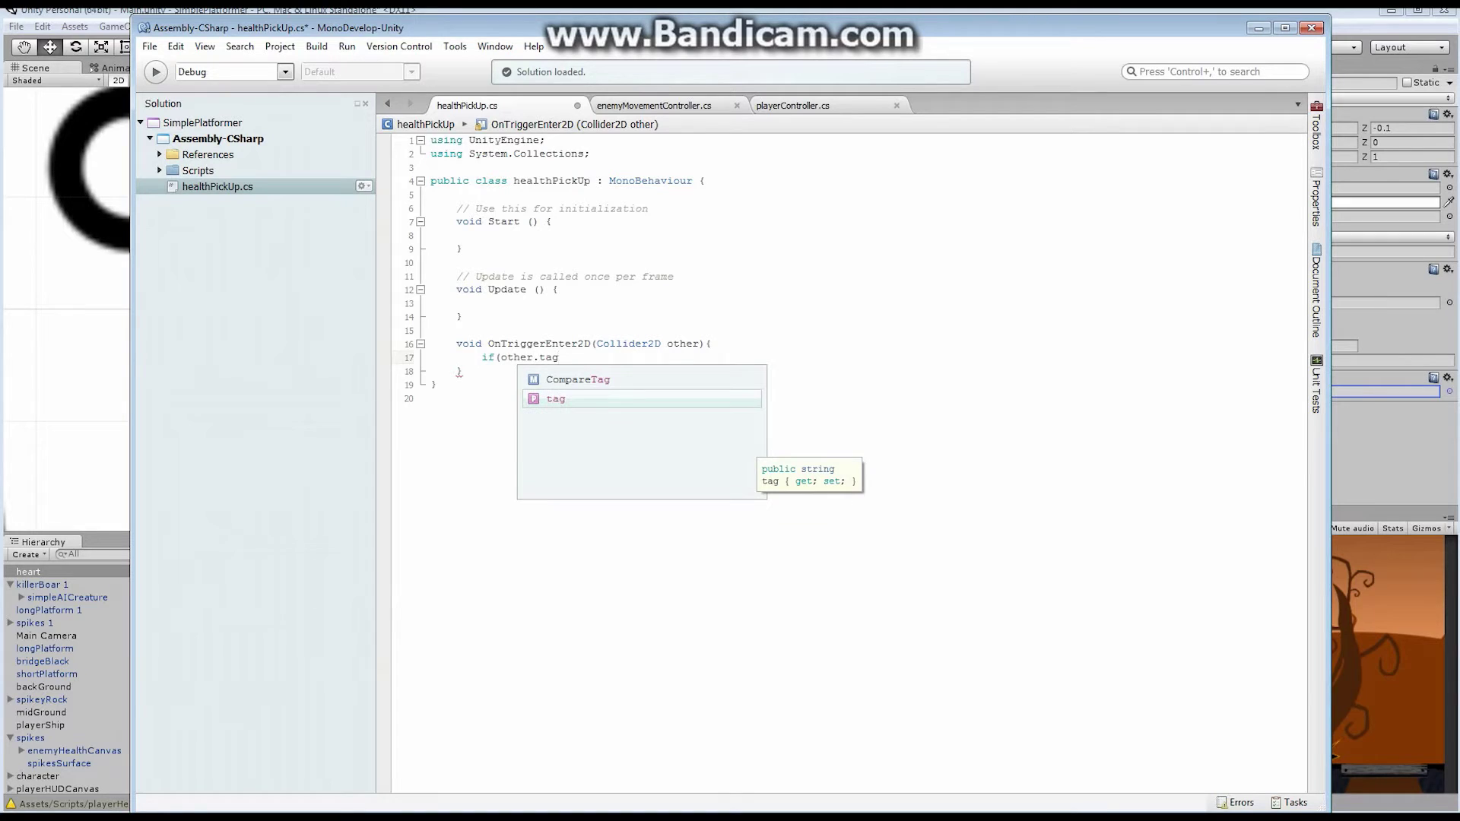
text( ==)
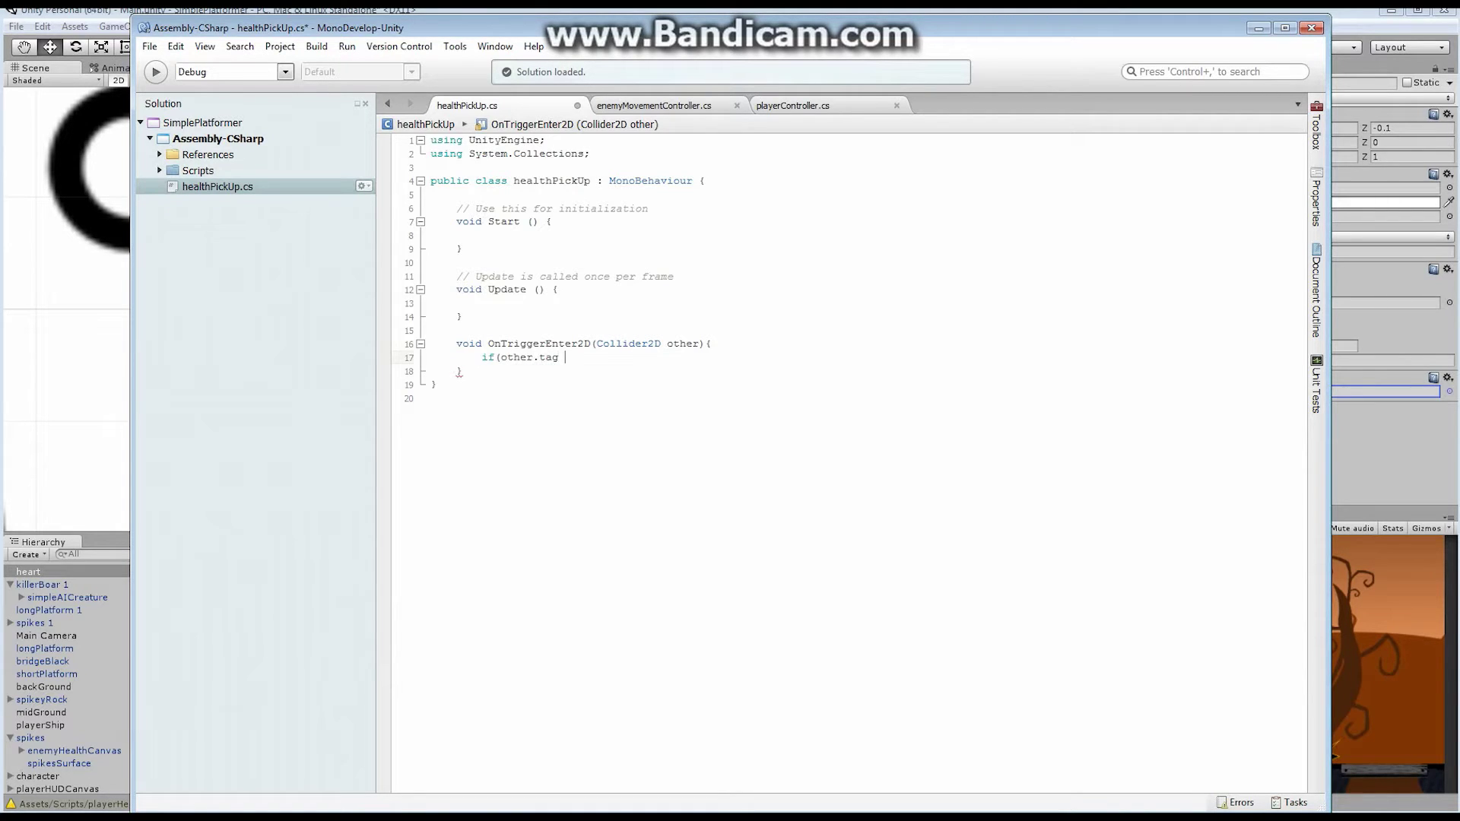
text( "Play)
key(BackSpace)
key(BackSpace)
key(BackSpace)
key(BackSpace)
key(BackSpace)
text(Plat)
key(BackSpace)
text(yer"){)
key(Return)
text(})
key(Return)
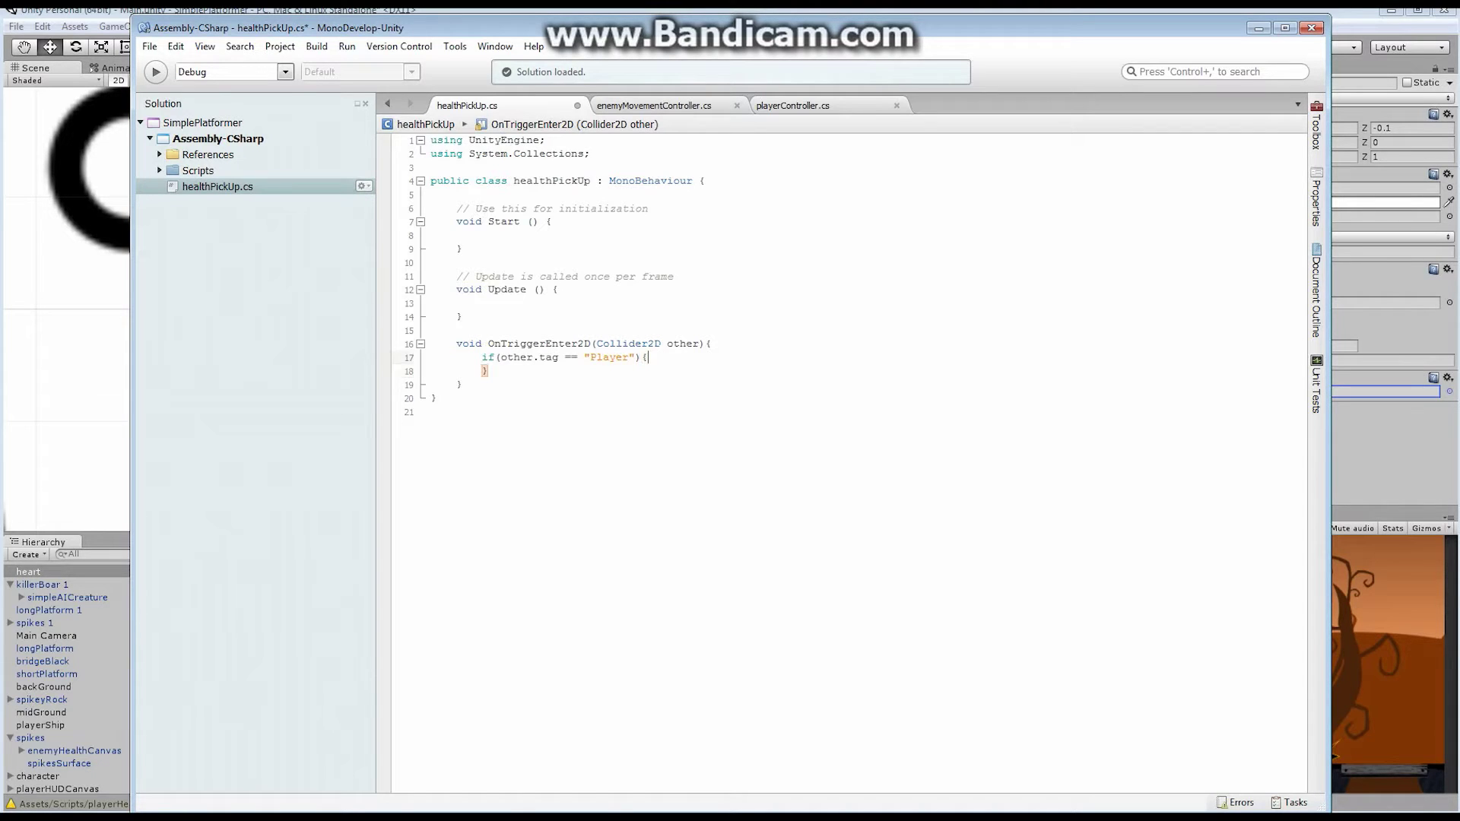